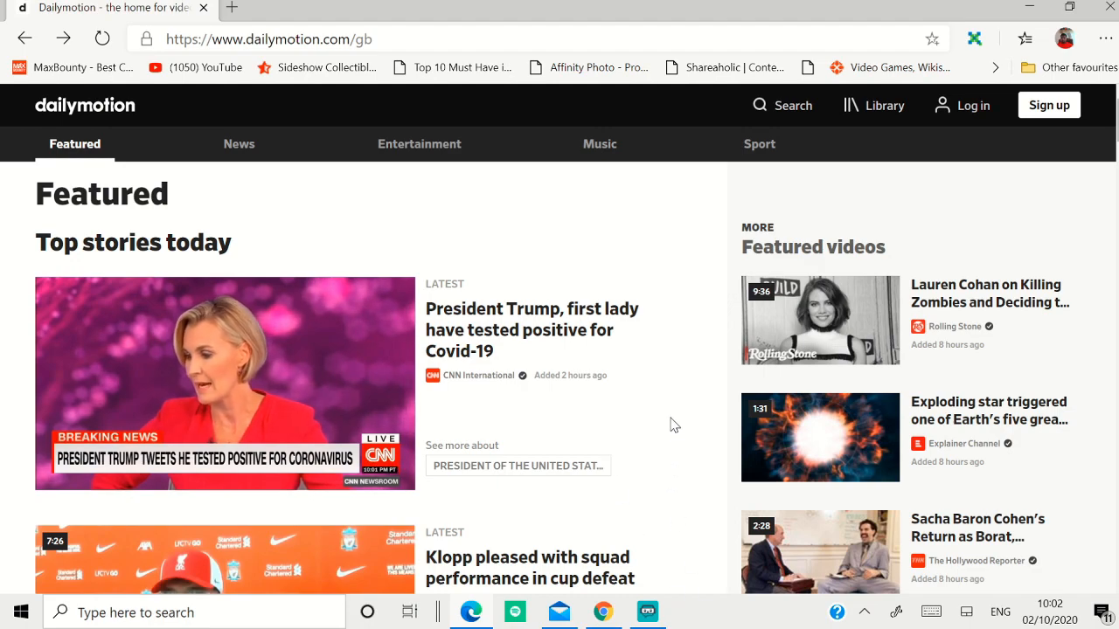
Step: Look over the Dailymotion home page, open the sign-up form and review its required fields
scroll(673, 425, "down", 3)
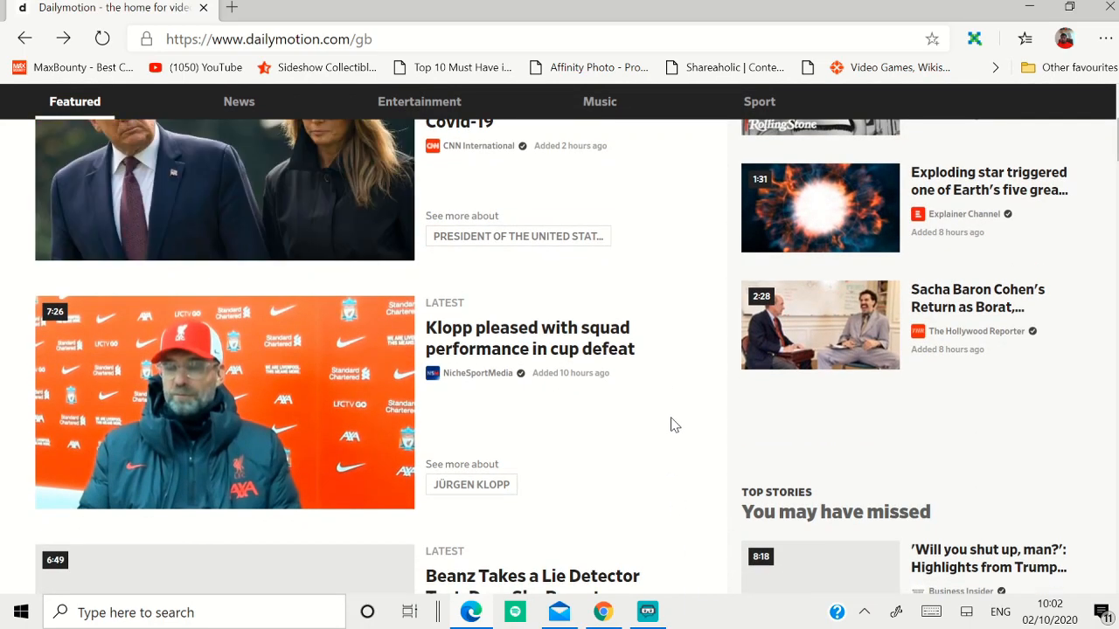
scroll(676, 425, "down", 5)
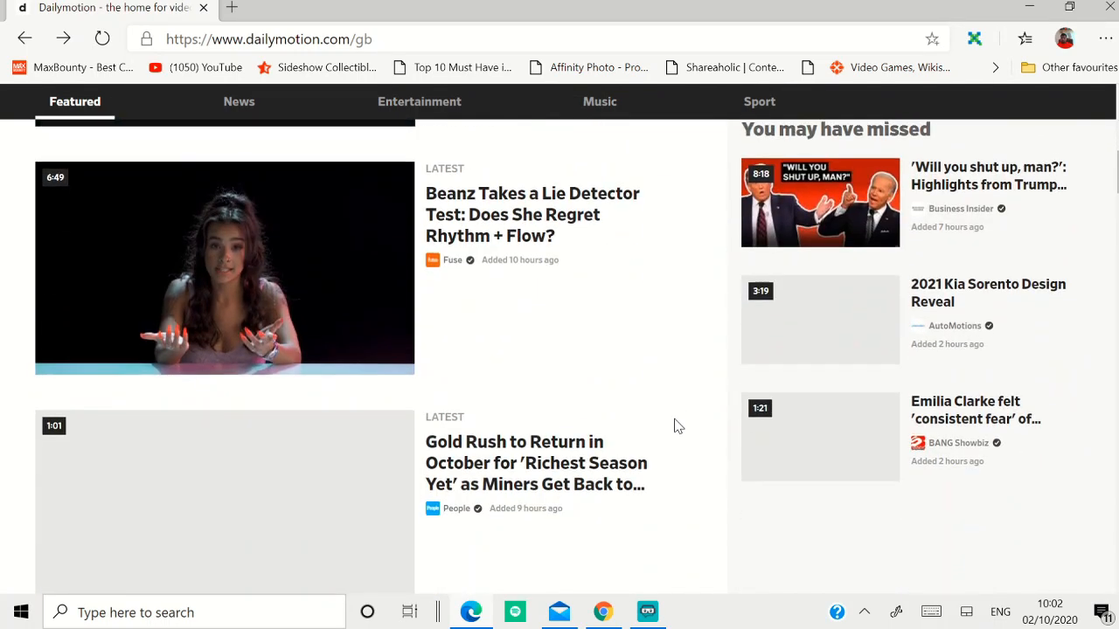
scroll(679, 430, "down", 3)
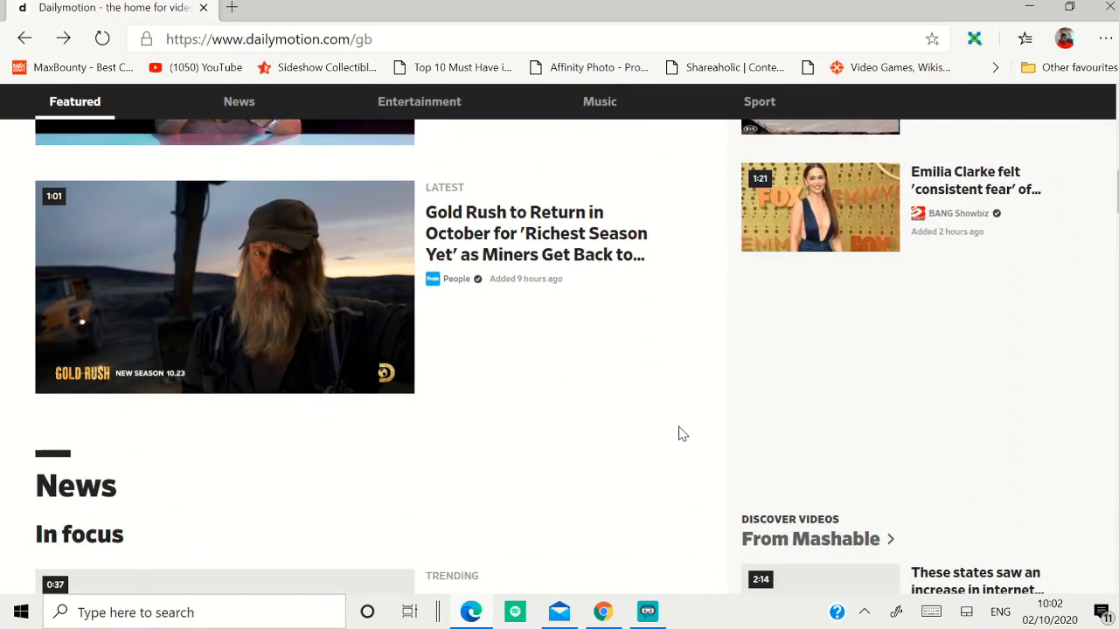
scroll(678, 434, "down", 3)
scroll(679, 432, "up", 8)
scroll(681, 432, "up", 5)
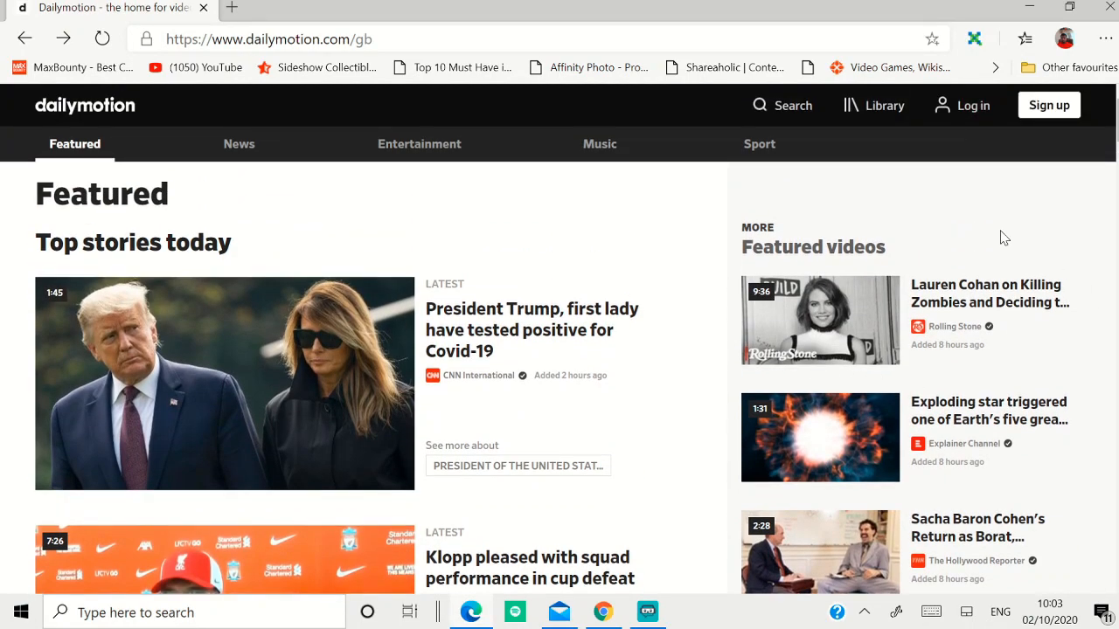
left_click(1049, 106)
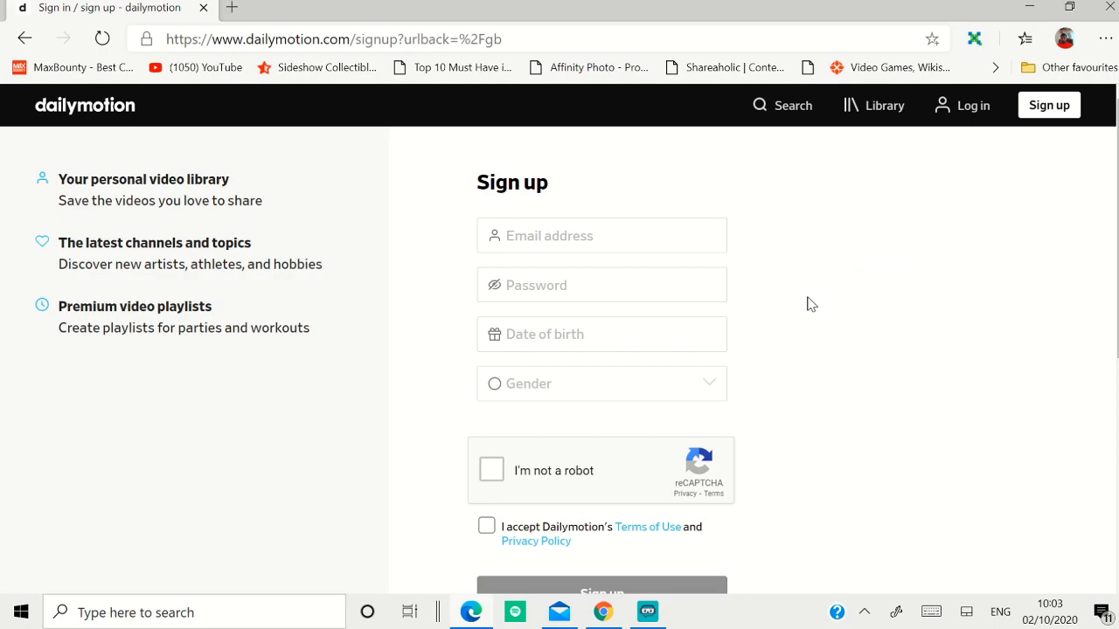
scroll(833, 308, "down", 1)
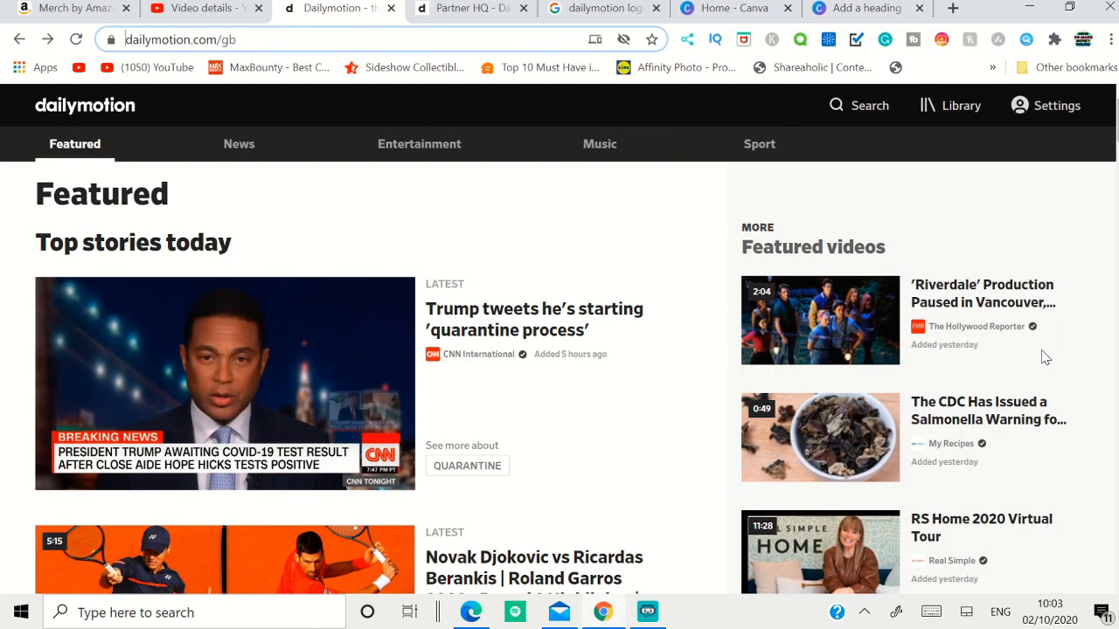
Step: Open the Become a Partner page from the footer of the Dailymotion home page
left_click(1066, 116)
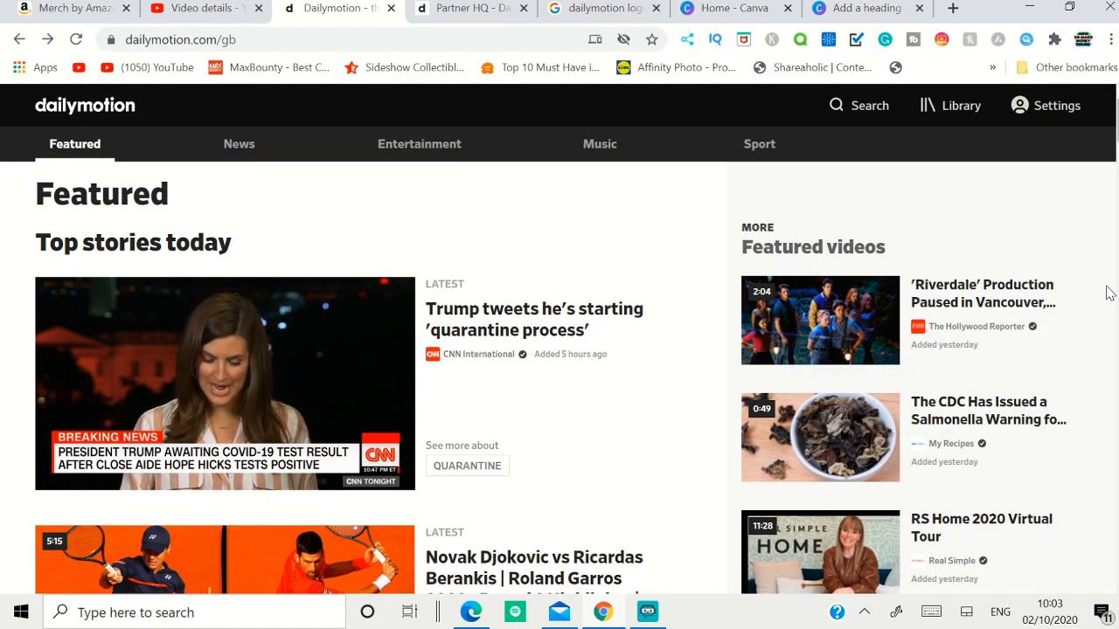
scroll(1110, 293, "down", 1)
scroll(1105, 293, "down", 12)
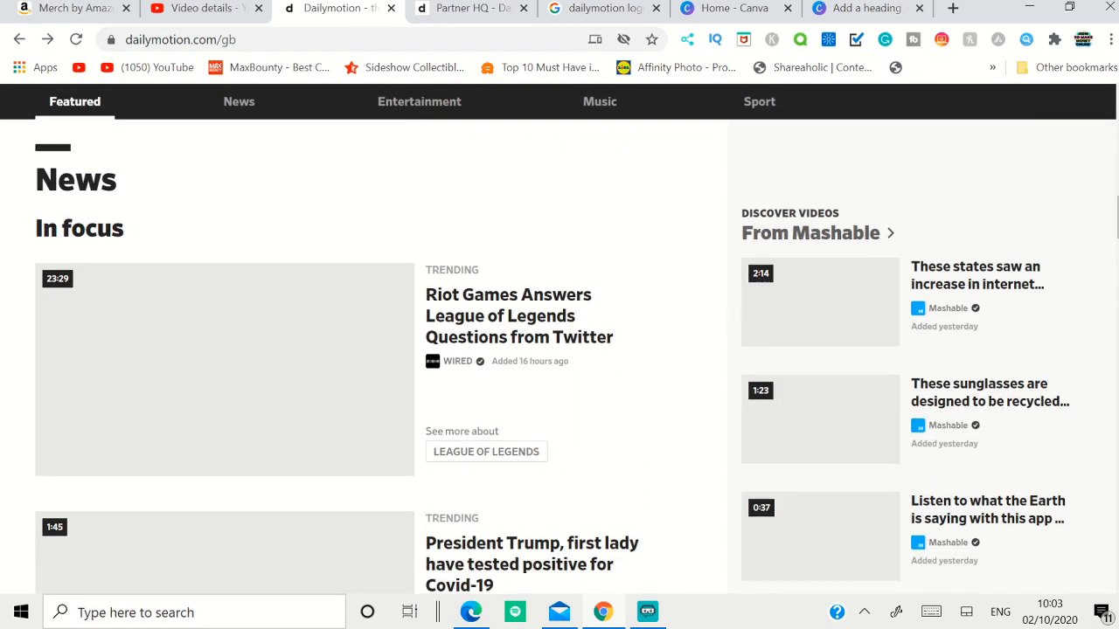
scroll(1105, 293, "down", 8)
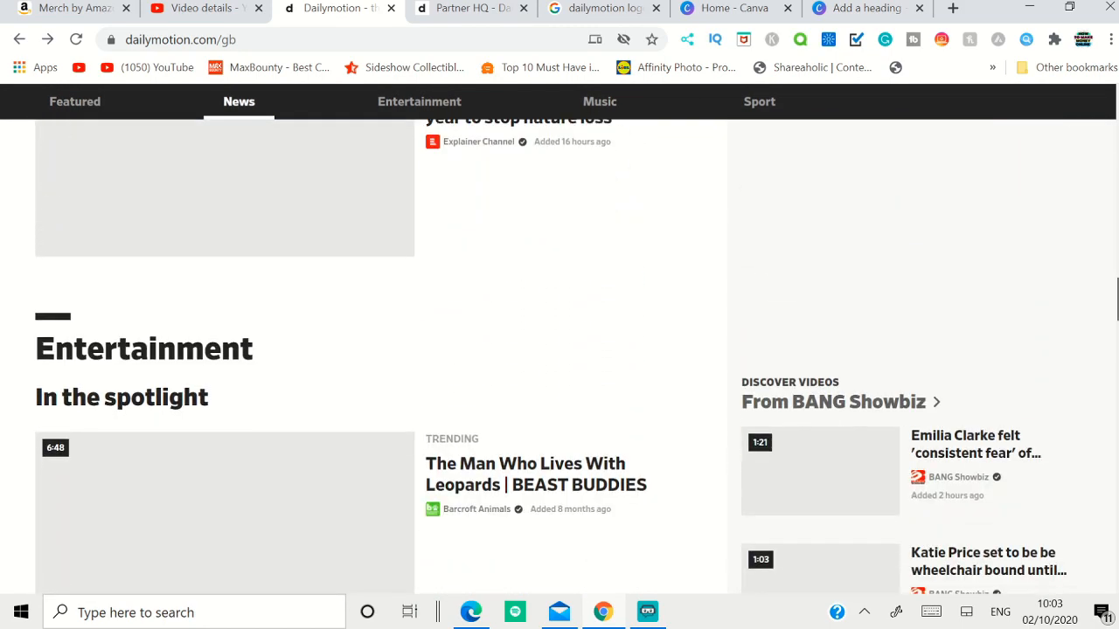
scroll(550, 357, "down", 2)
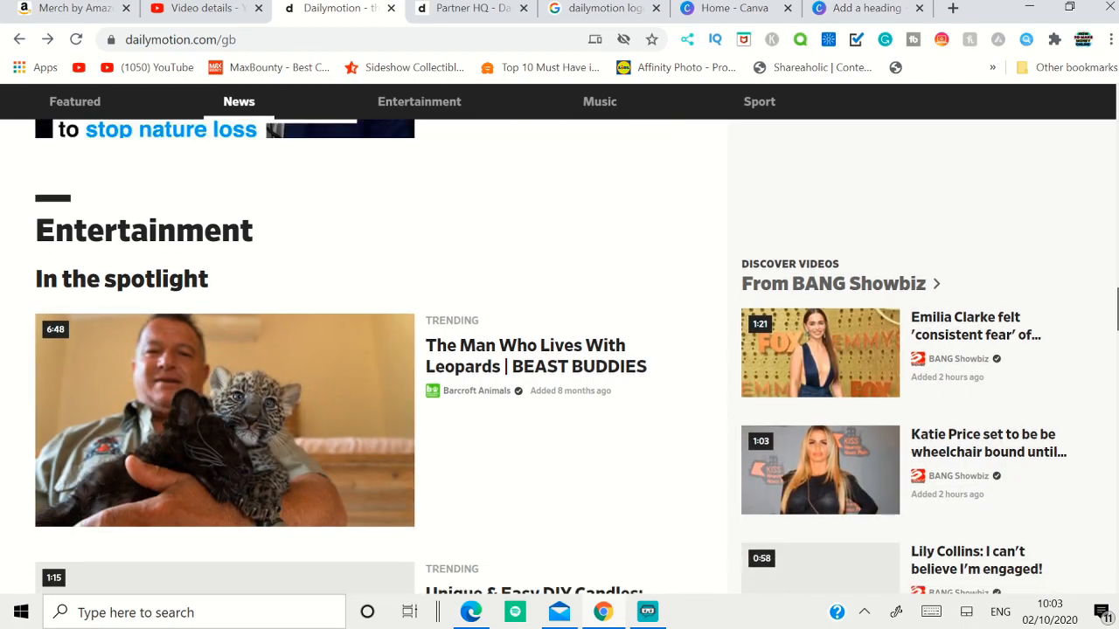
scroll(551, 357, "down", 9)
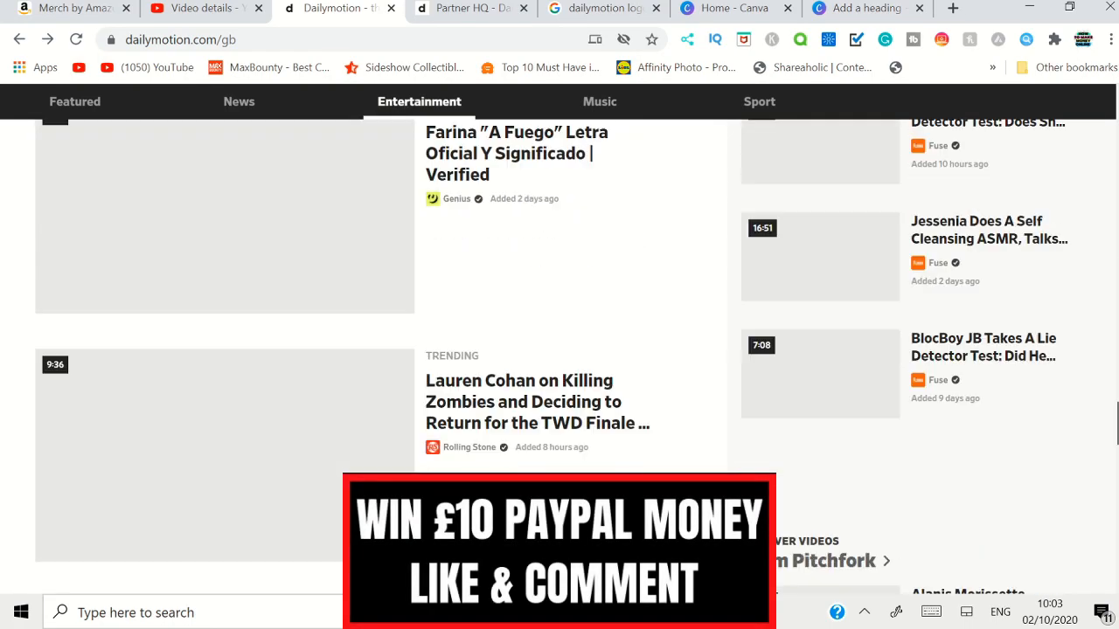
scroll(1108, 507, "down", 10)
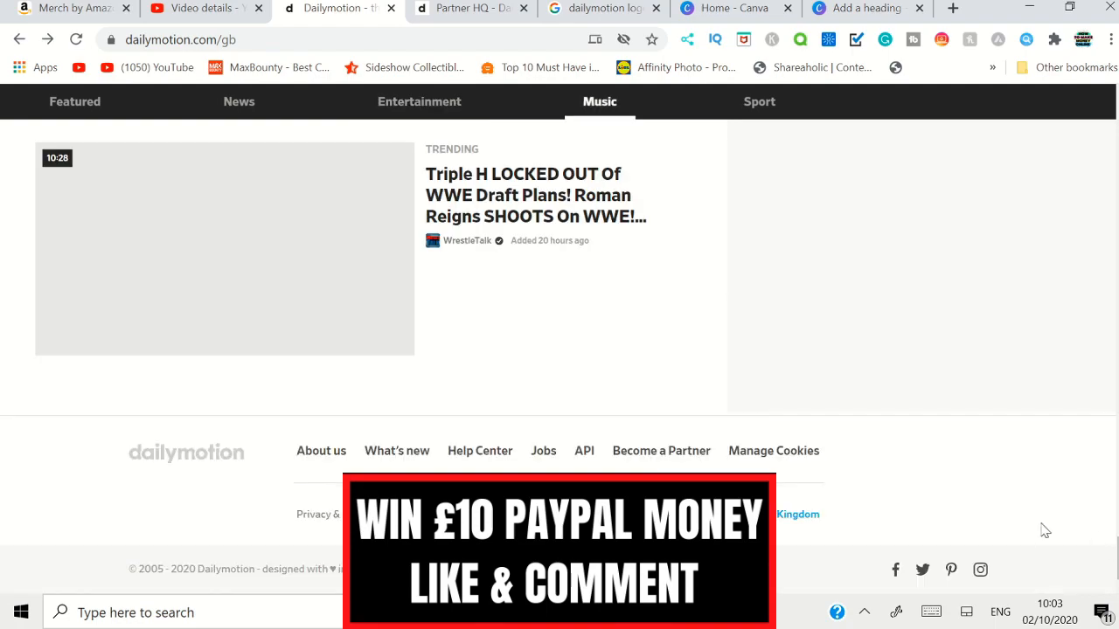
left_click(654, 459)
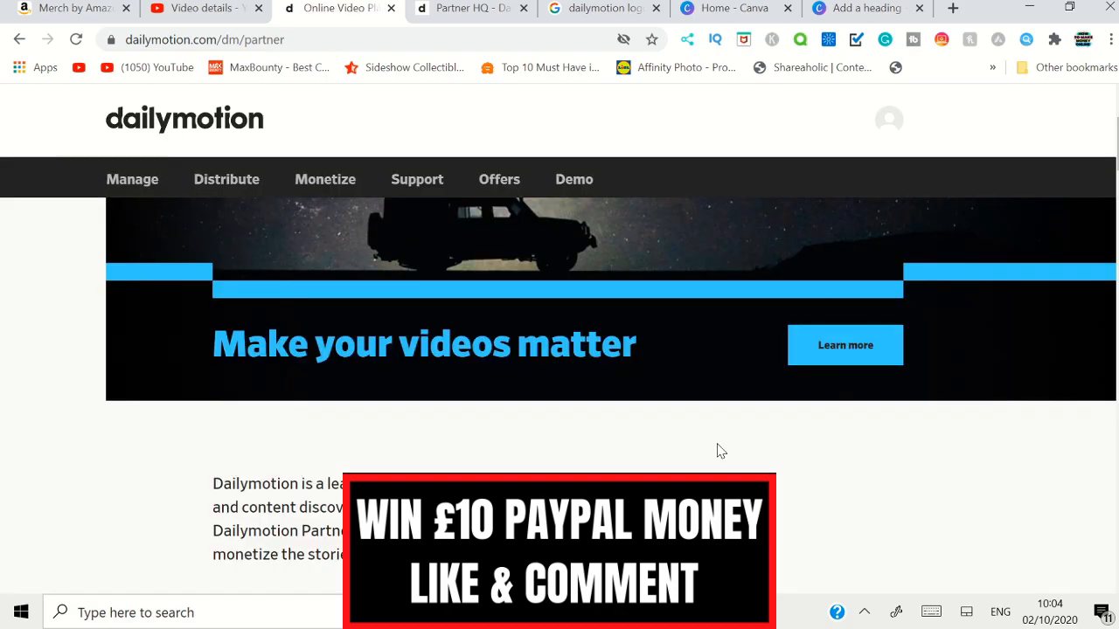
Step: Check the account options on the partner page and switch to the already open Partner HQ page
left_click(889, 128)
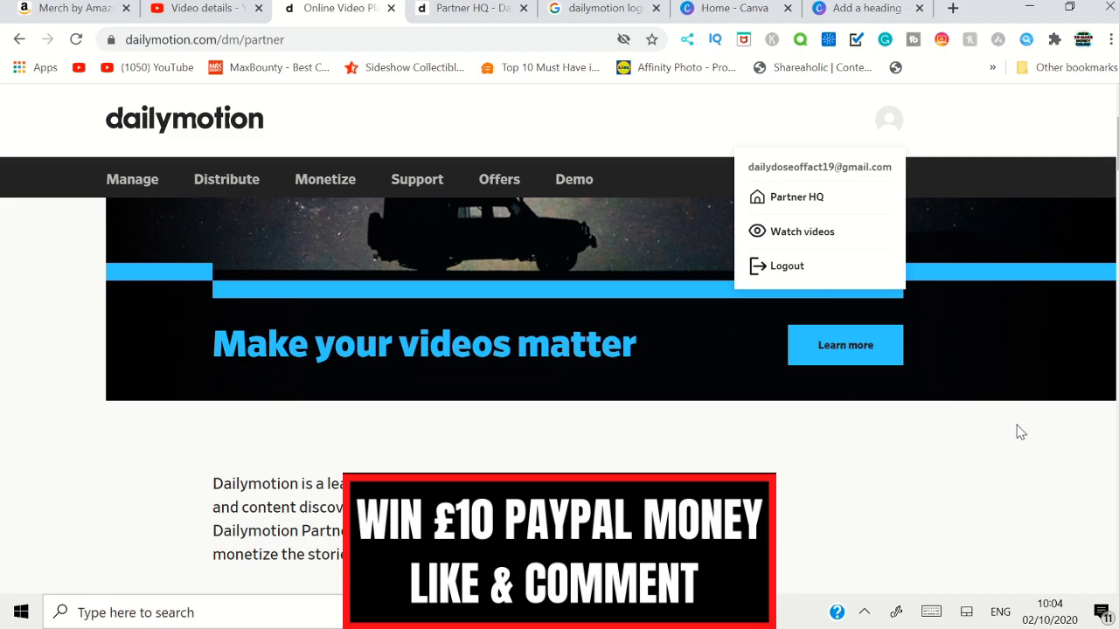
left_click(1020, 493)
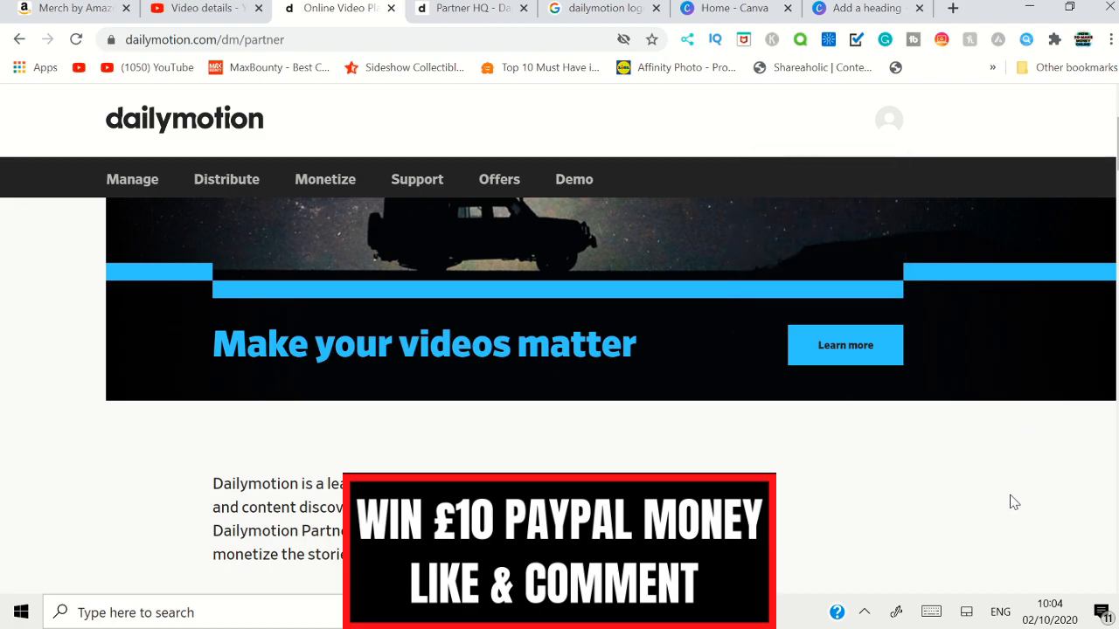
left_click(472, 9)
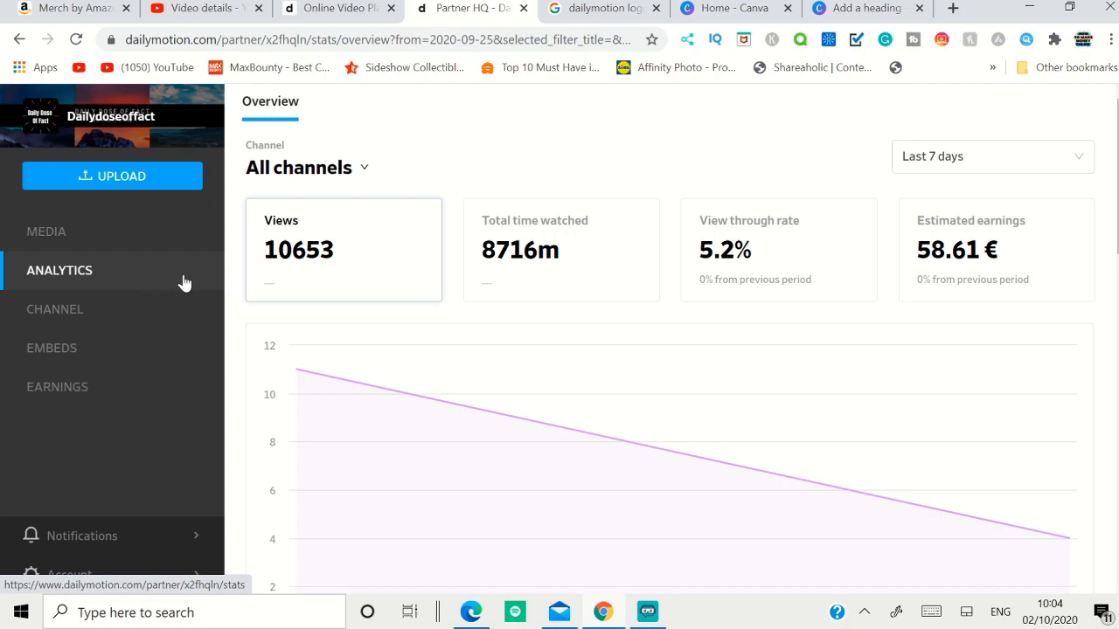
Step: Open the channel's basic info and review the banner, channel name, tagline, description, URL and social link fields
left_click(110, 310)
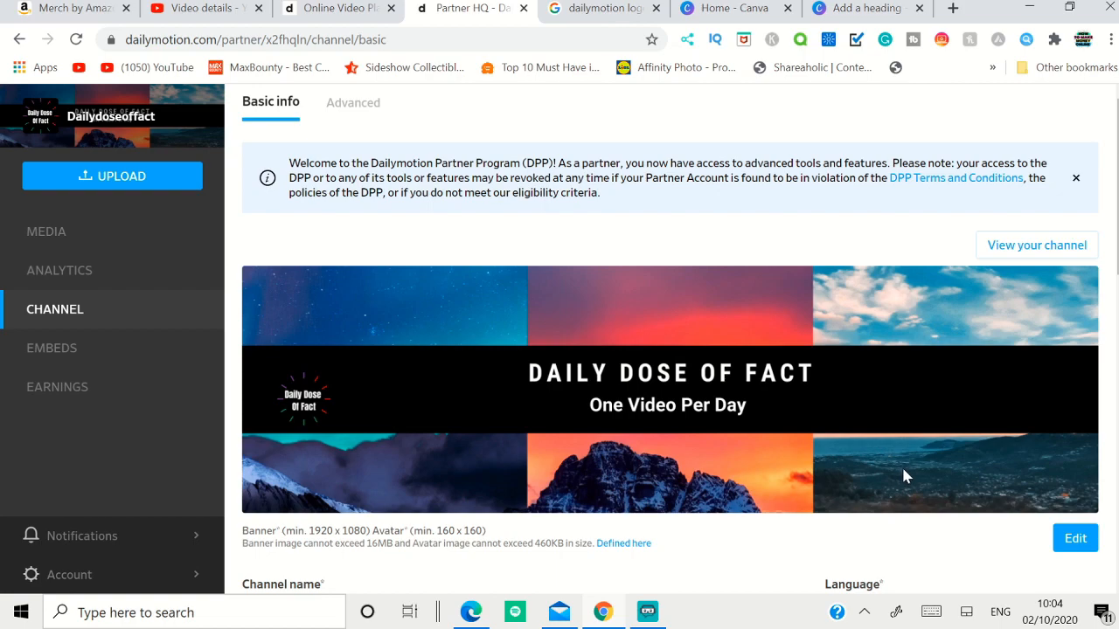
scroll(904, 475, "down", 1)
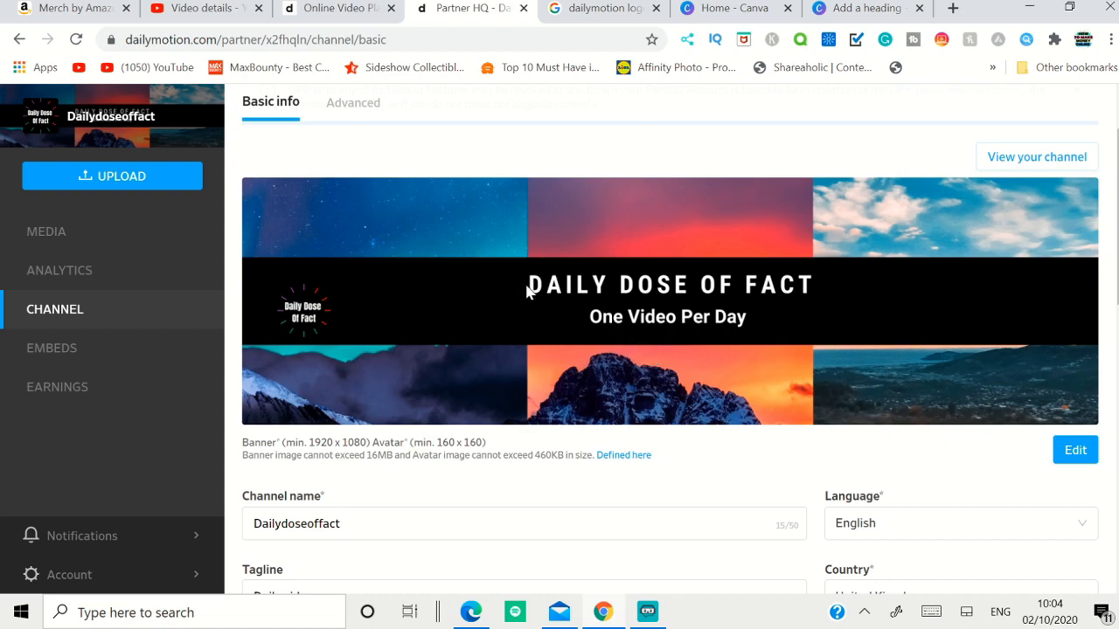
scroll(538, 298, "down", 3)
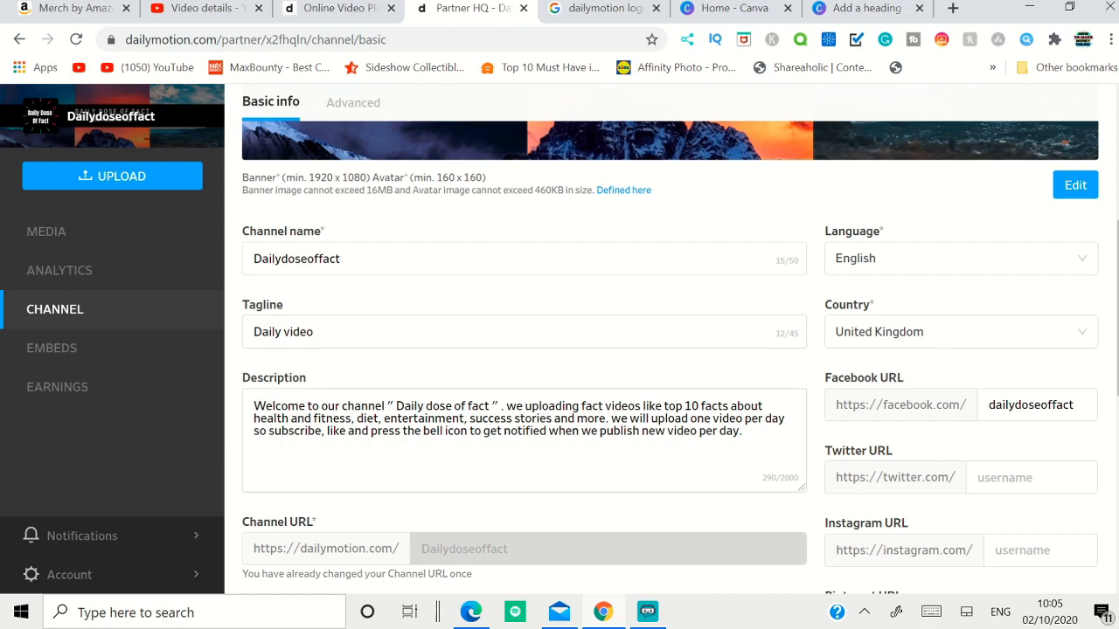
scroll(433, 362, "down", 2)
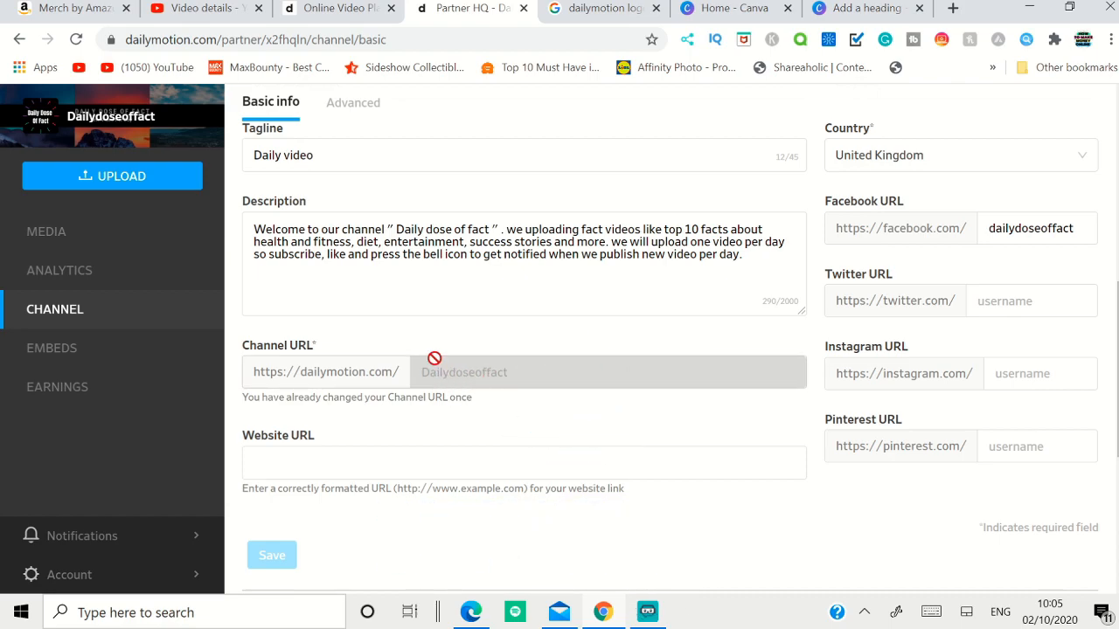
scroll(433, 376, "up", 2)
scroll(524, 376, "down", 2)
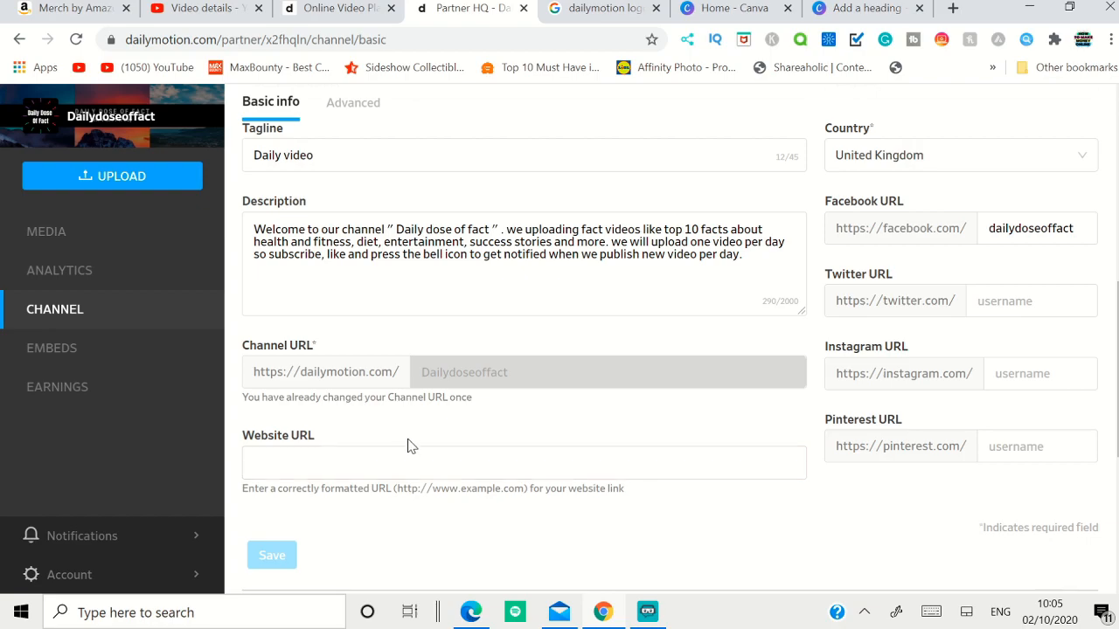
scroll(792, 527, "up", 1)
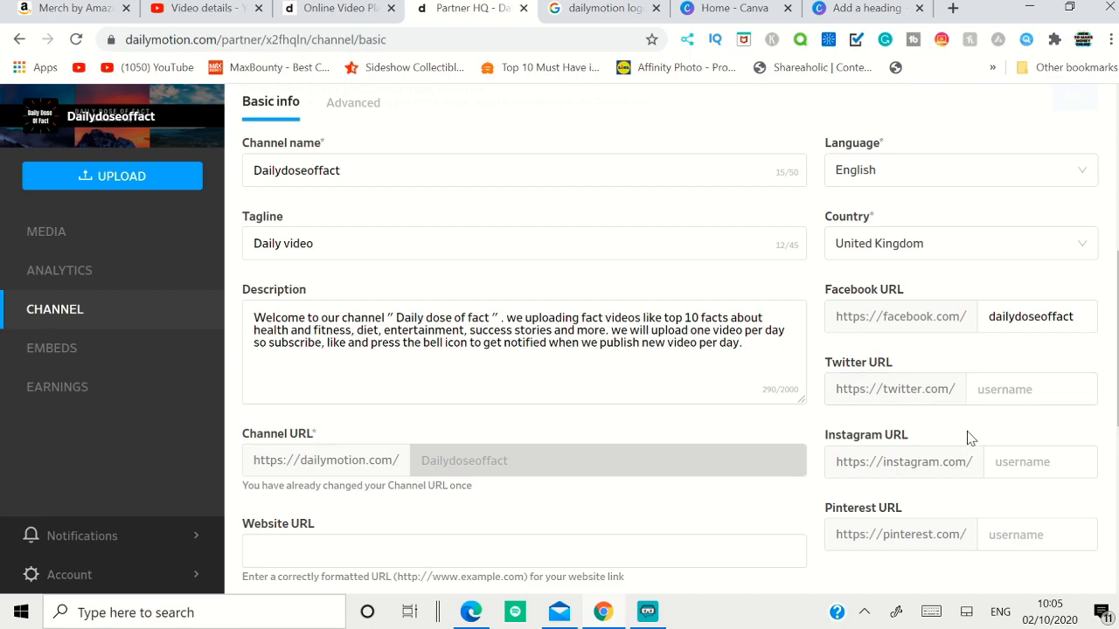
scroll(985, 507, "up", 1)
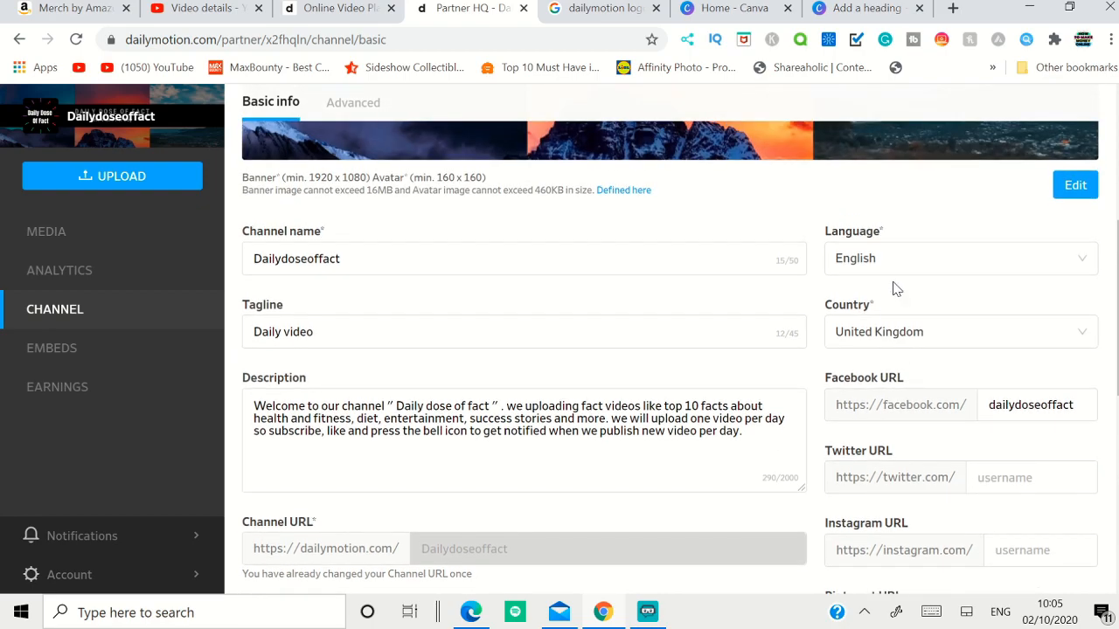
Step: Browse the countries available for the channel's Country setting and close the list without choosing another
left_click(922, 334)
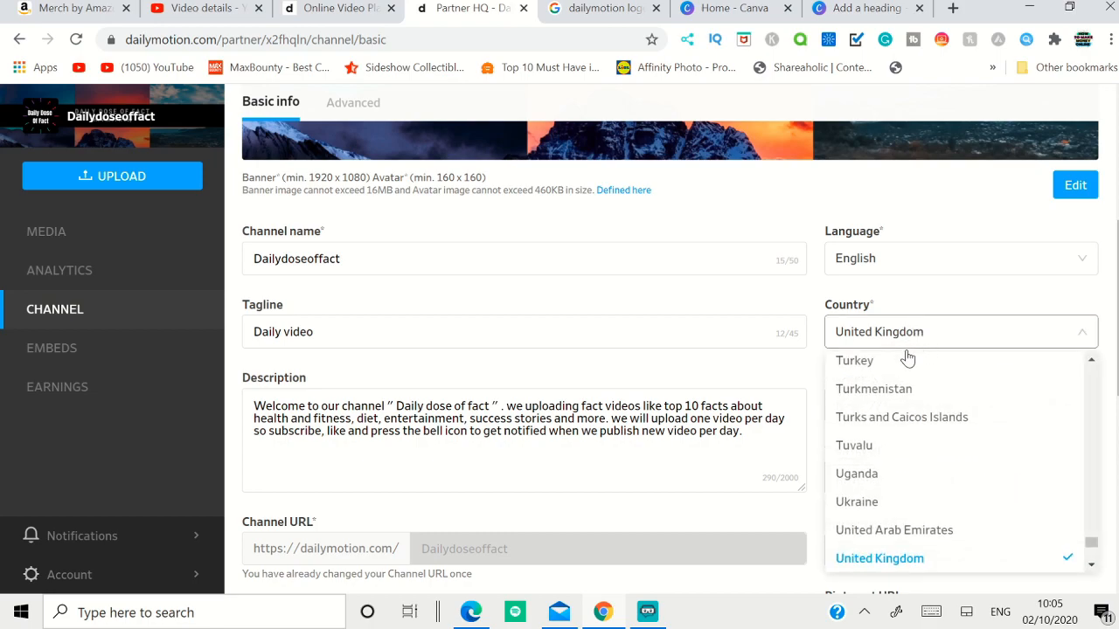
scroll(934, 457, "up", 10)
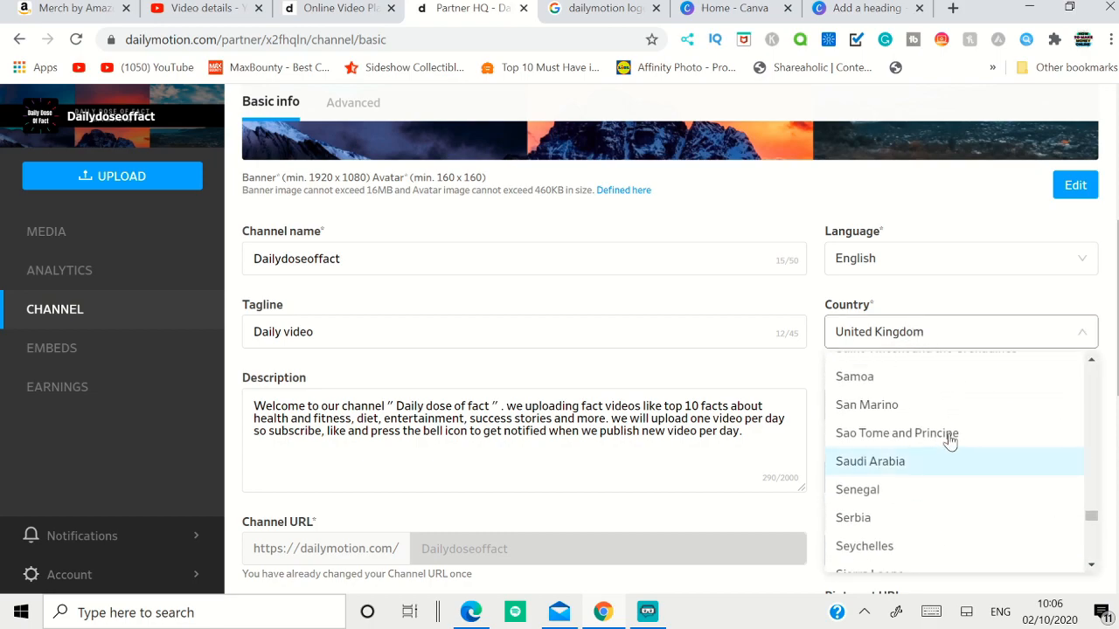
left_click(895, 273)
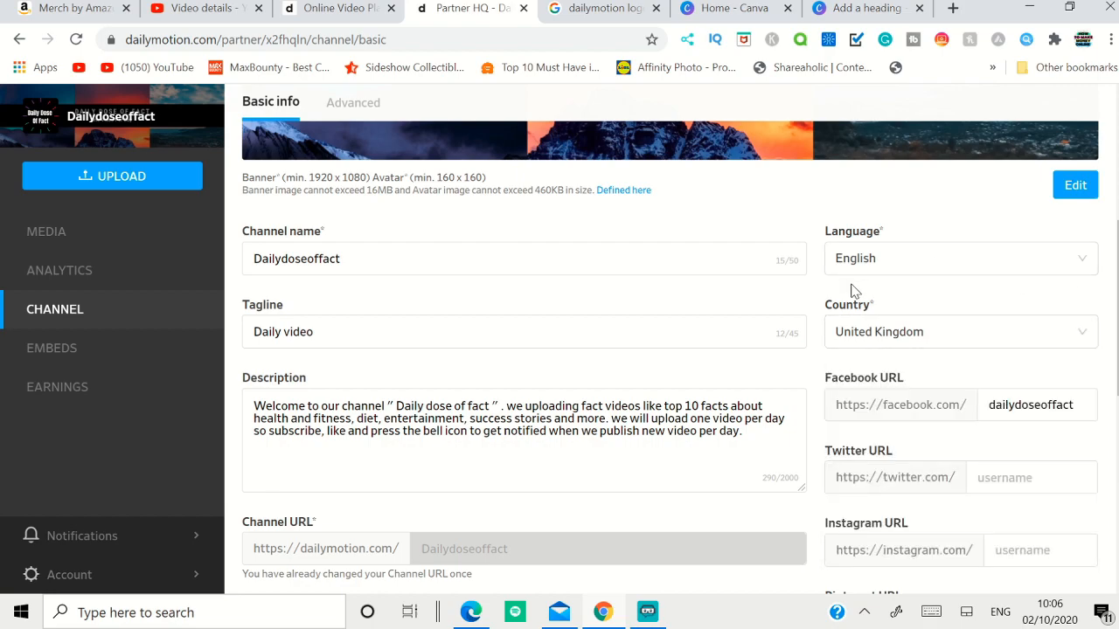
Step: Open the channel's advanced settings and review the external analytics and AT Internet fields
left_click(342, 113)
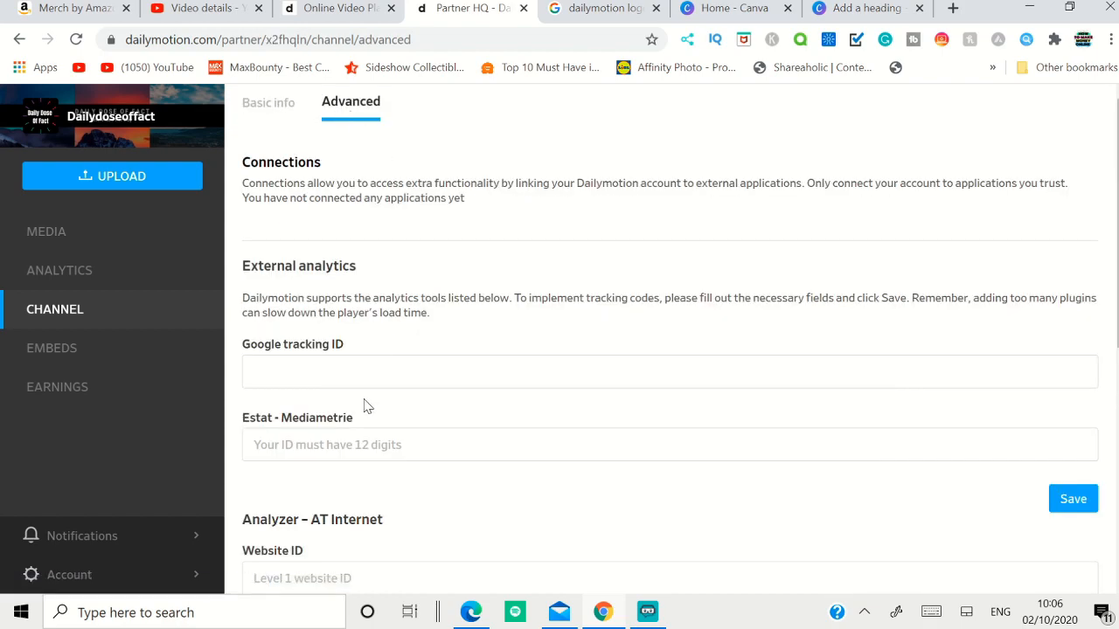
scroll(366, 406, "down", 2)
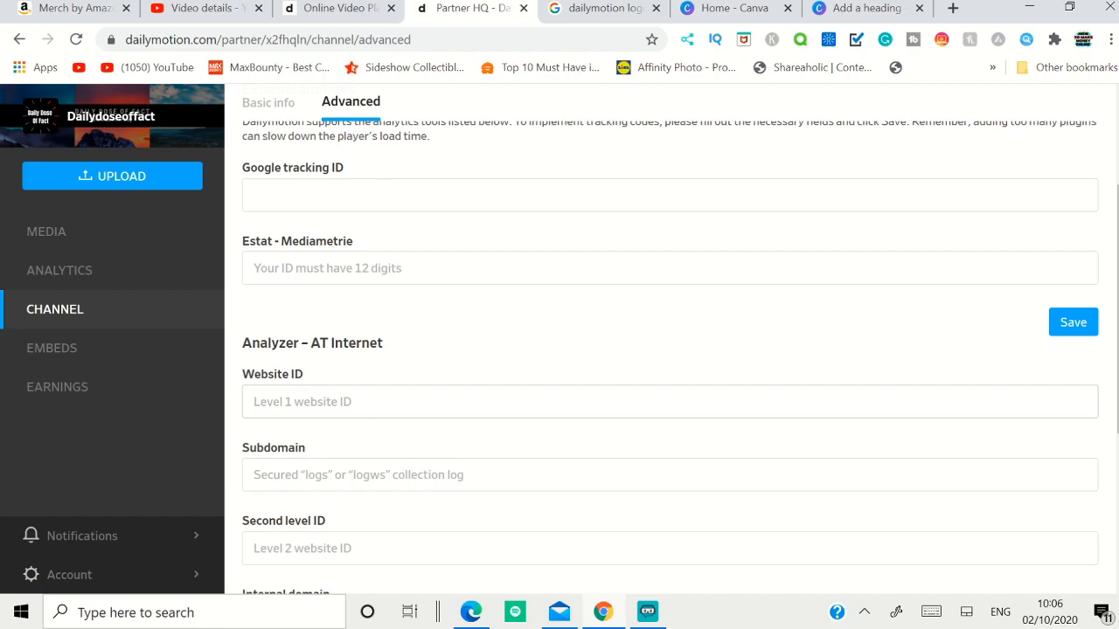
scroll(339, 319, "down", 2)
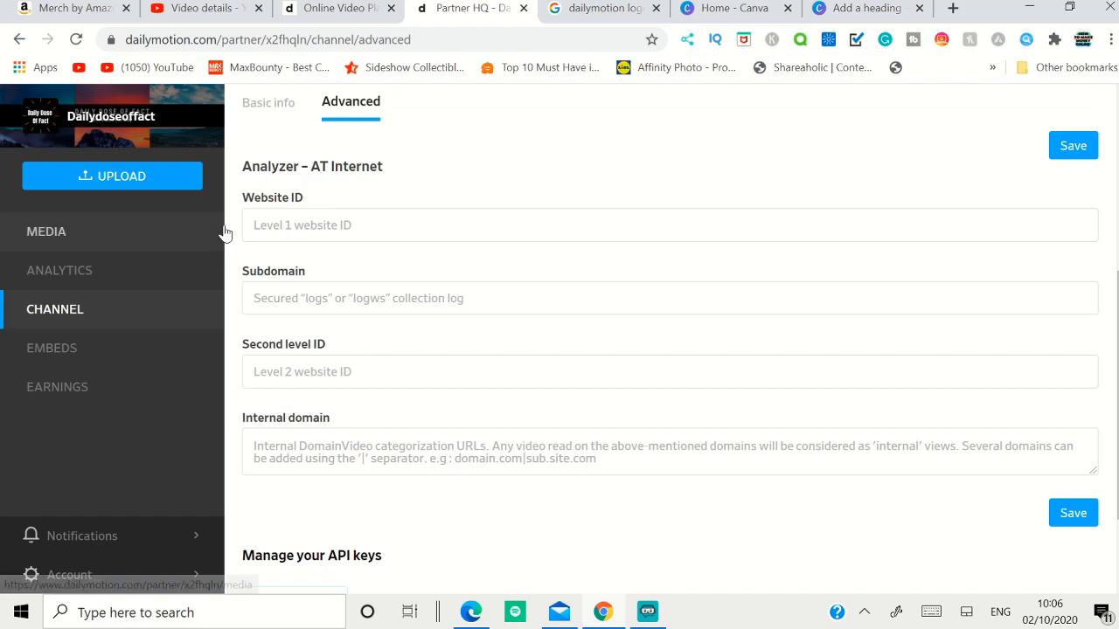
Step: View the earnings overview, revisit the analytics and channel sections, and return to the earnings overview
left_click(63, 397)
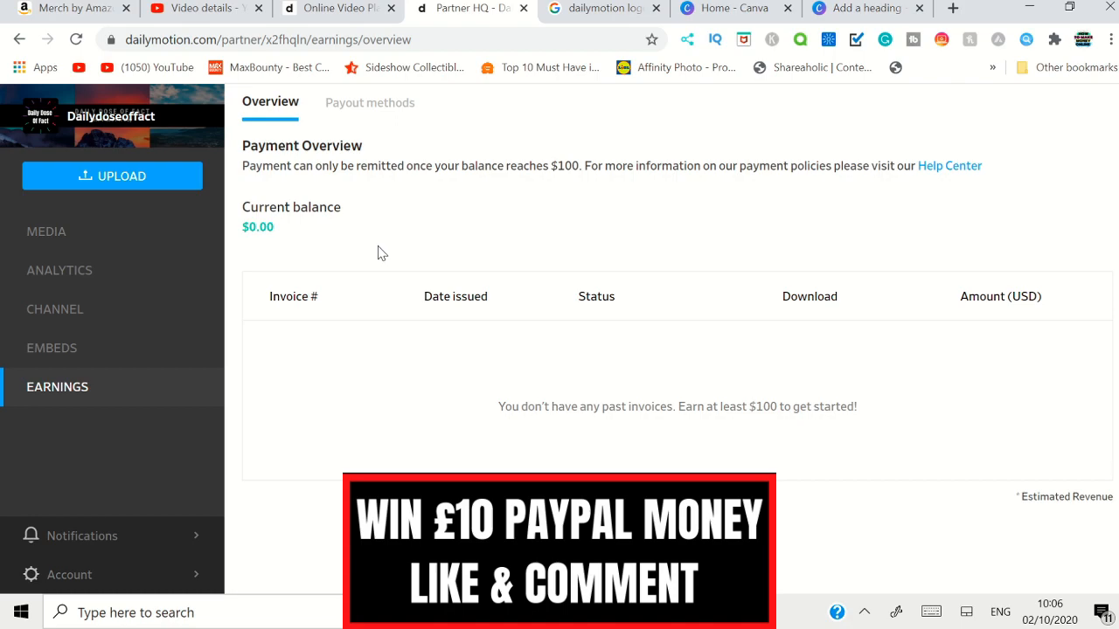
left_click(61, 271)
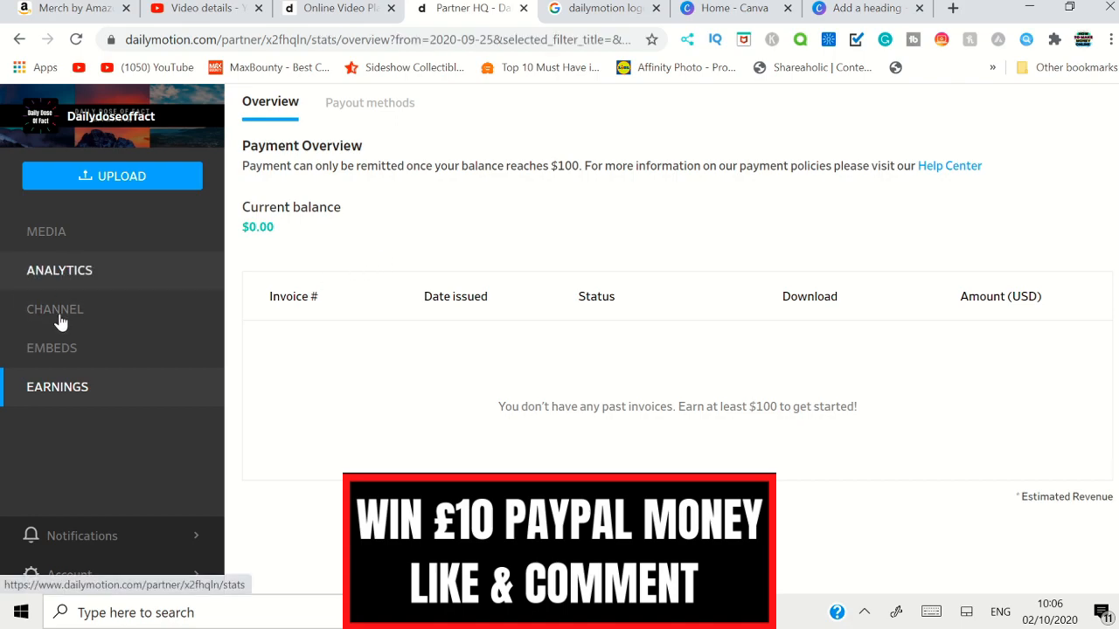
left_click(76, 314)
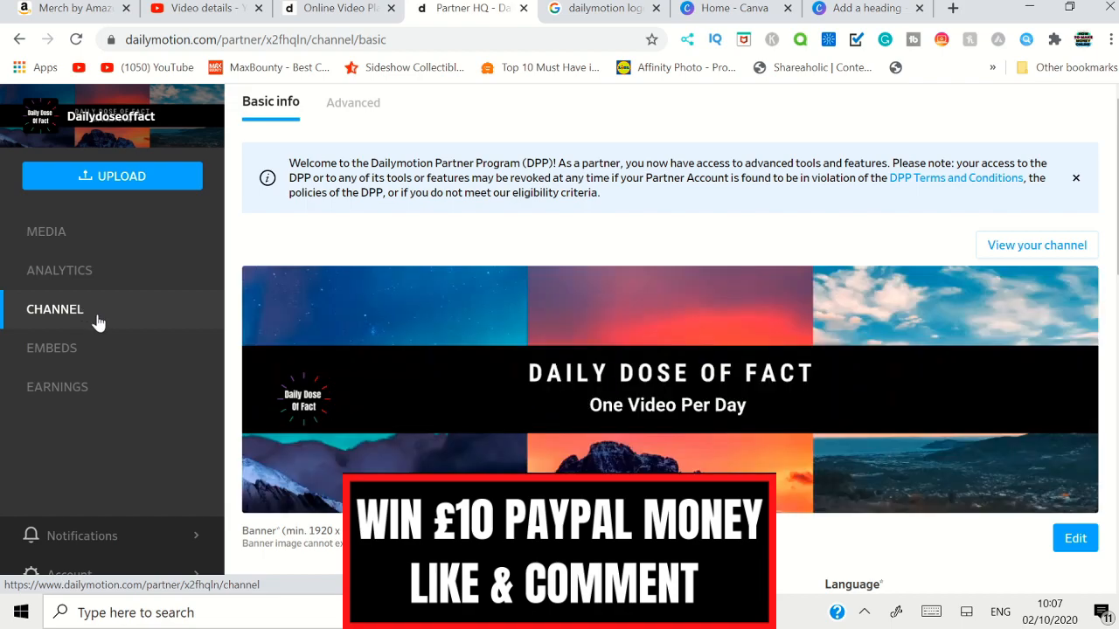
left_click(92, 402)
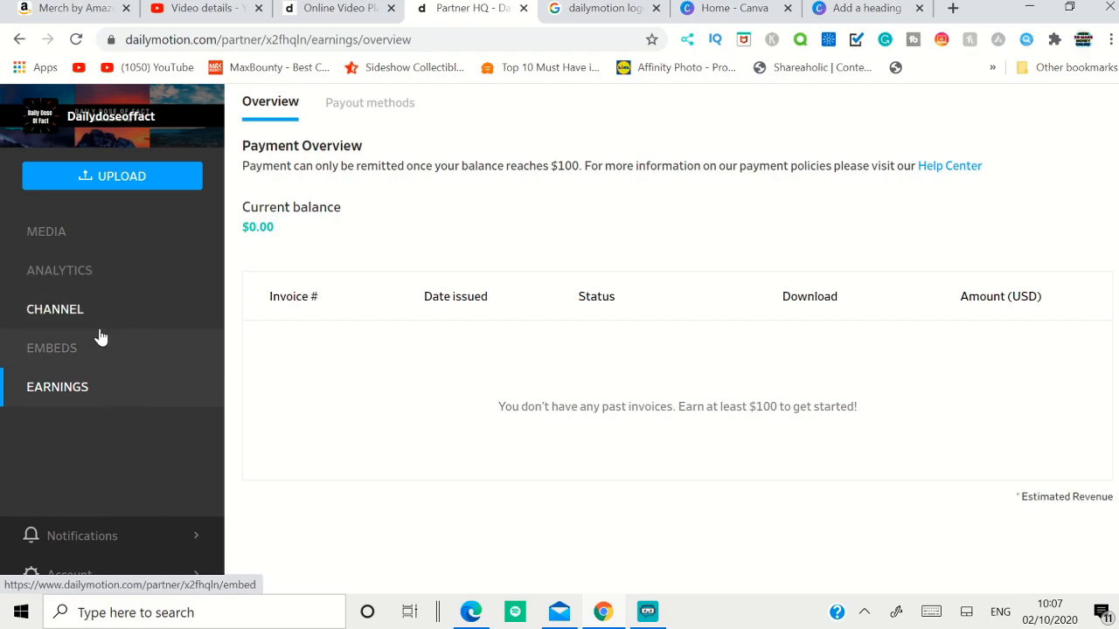
Step: Upload the video file "Top 13 Shocking Habits Of Successful People" from the Downloads folder
left_click(121, 183)
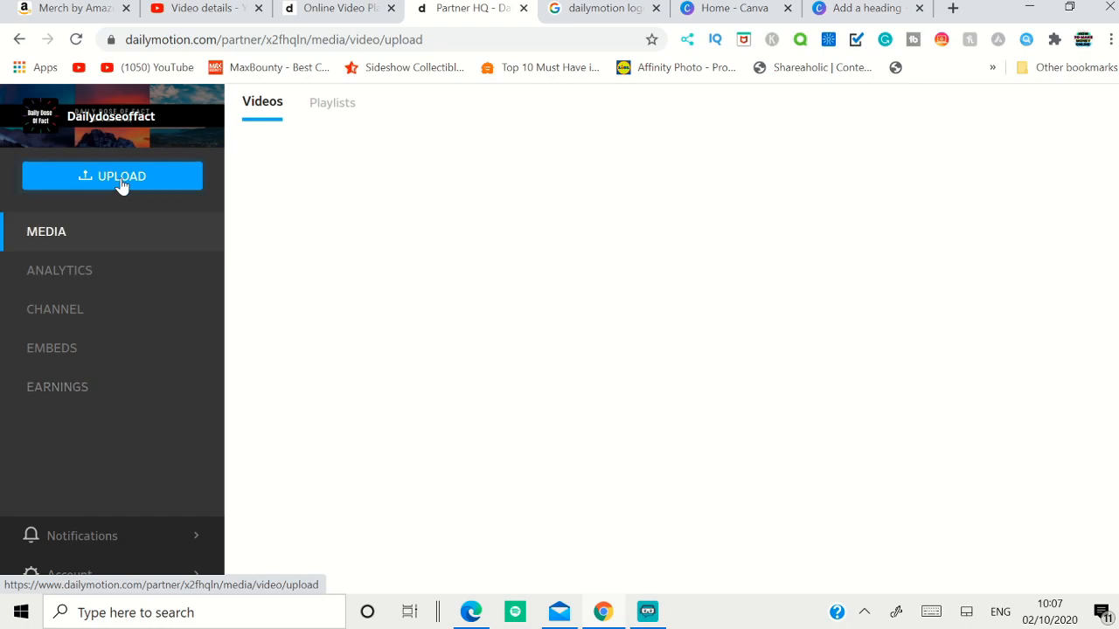
left_click(777, 388)
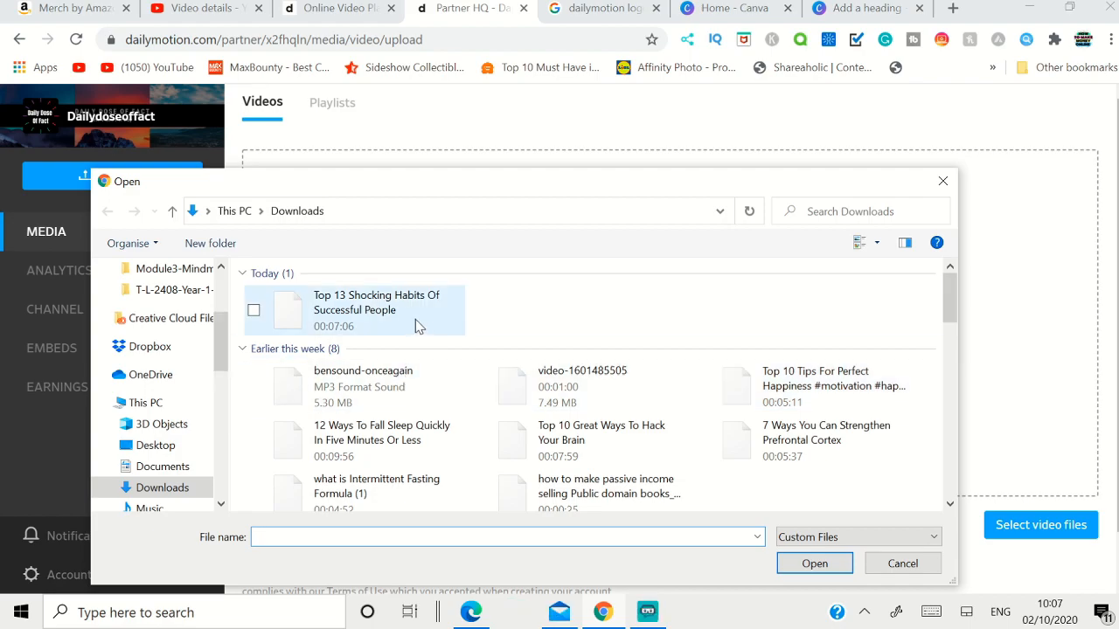
left_click(374, 322)
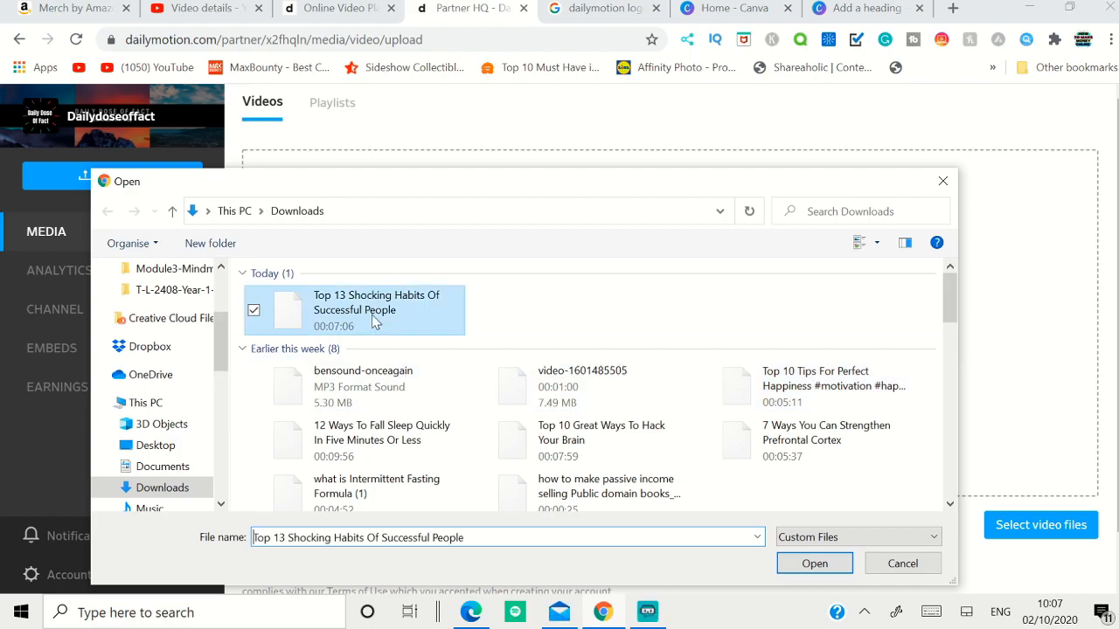
left_click(827, 570)
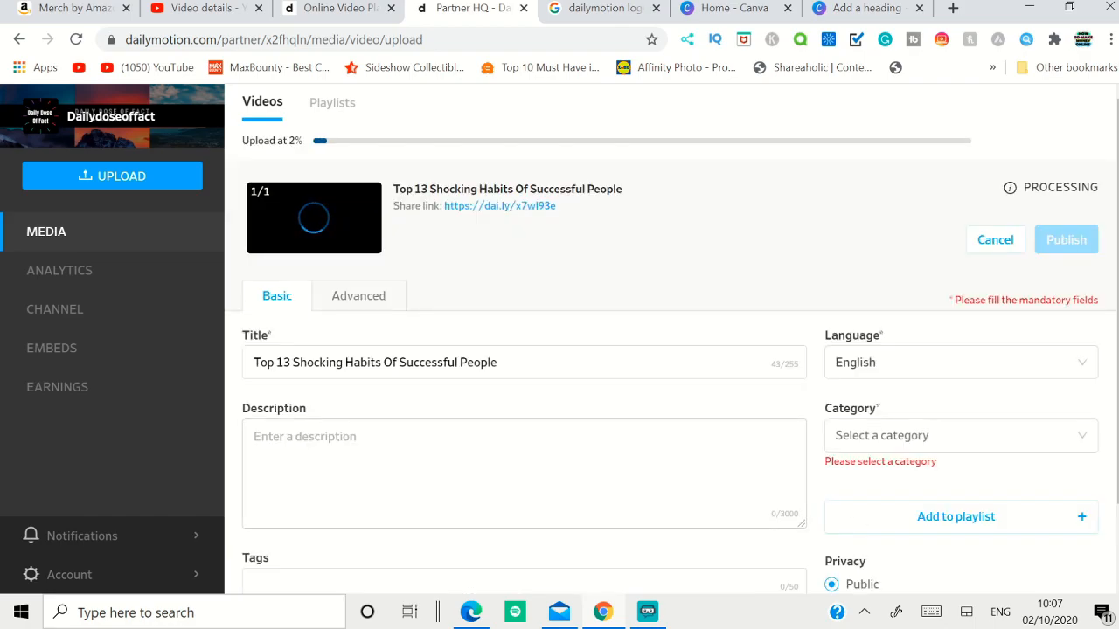
Step: Copy the full description from the video's details in YouTube Studio and paste it into the Dailymotion upload's description
left_click(210, 8)
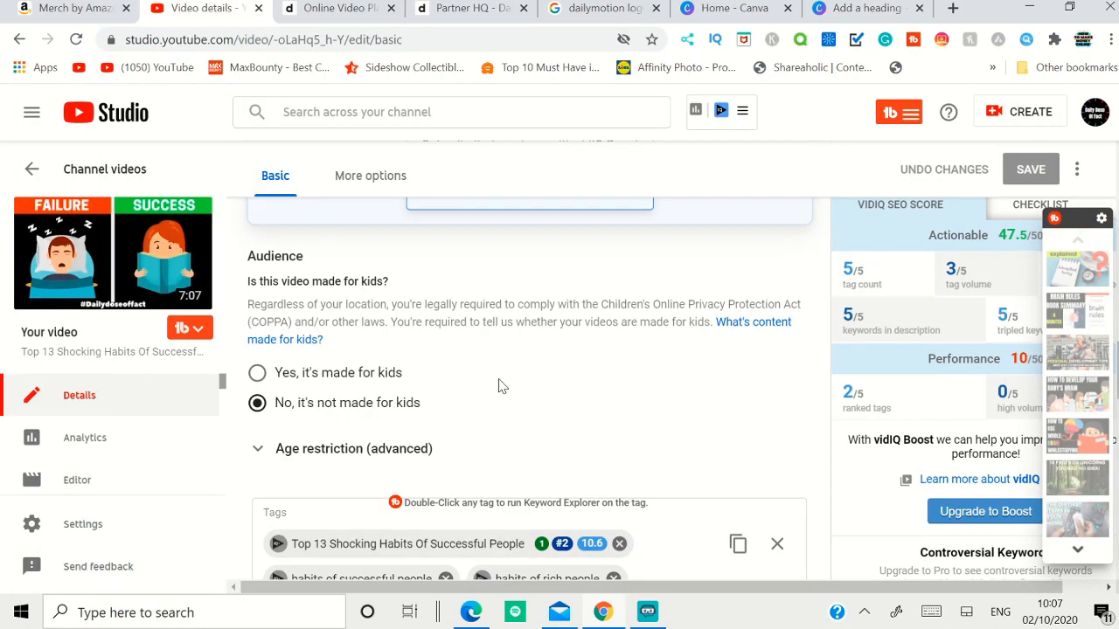
scroll(559, 415, "up", 5)
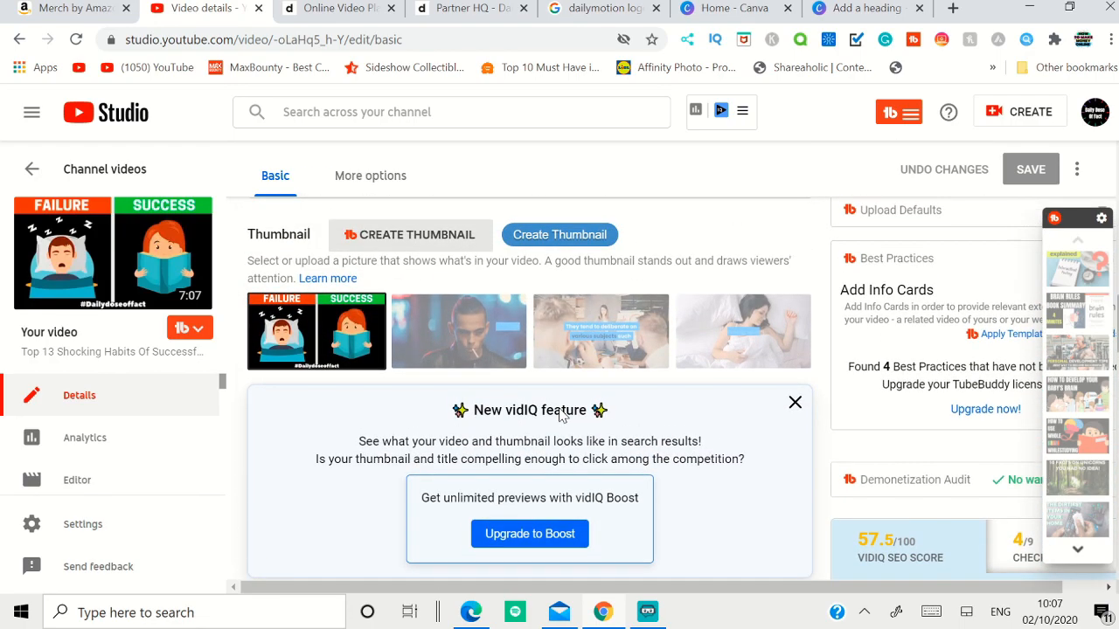
scroll(530, 389, "up", 5)
scroll(529, 389, "up", 5)
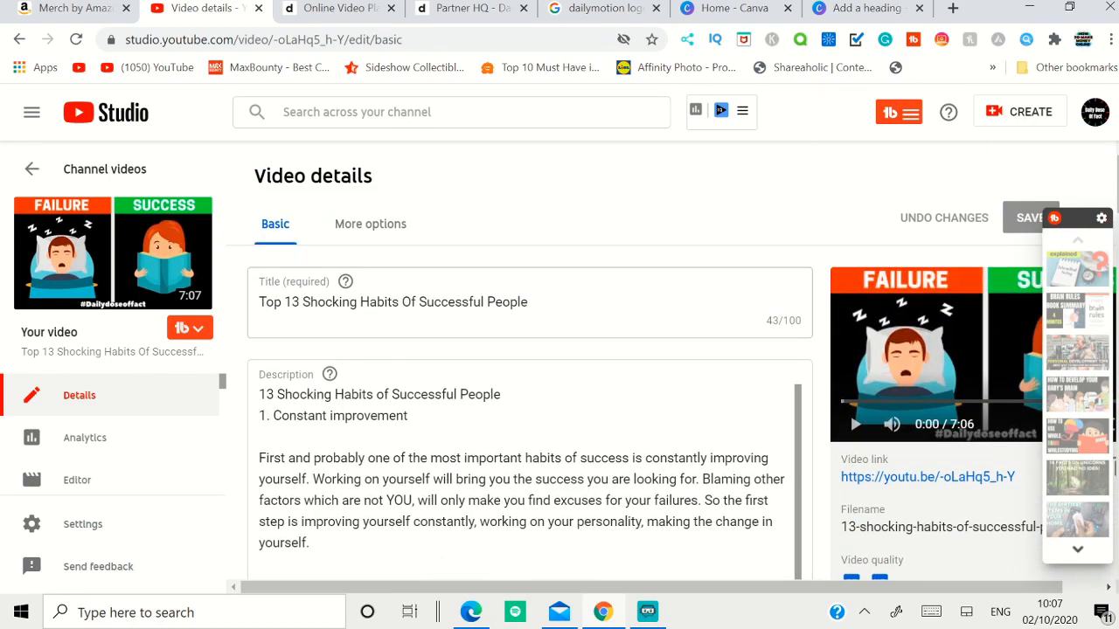
key("ctrl+Tab")
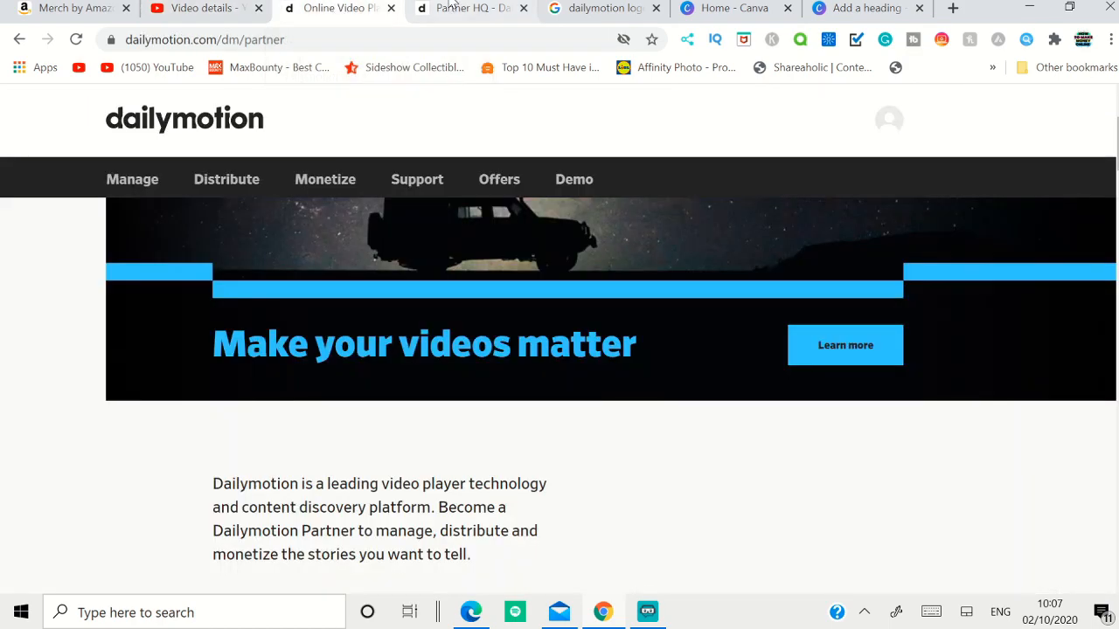
key("ctrl+Tab")
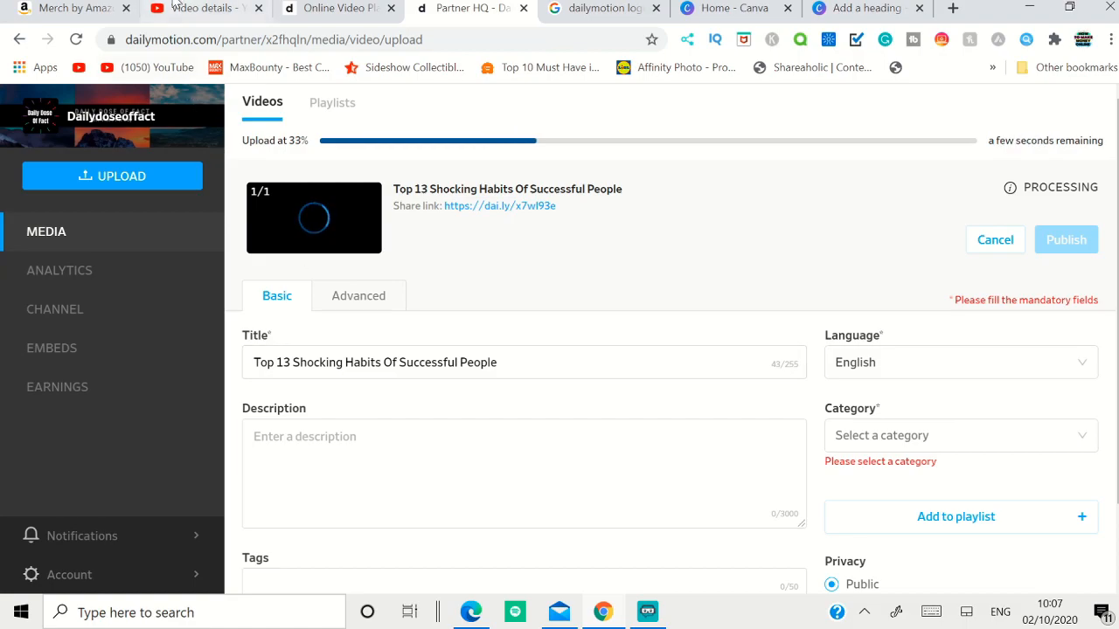
left_click(201, 7)
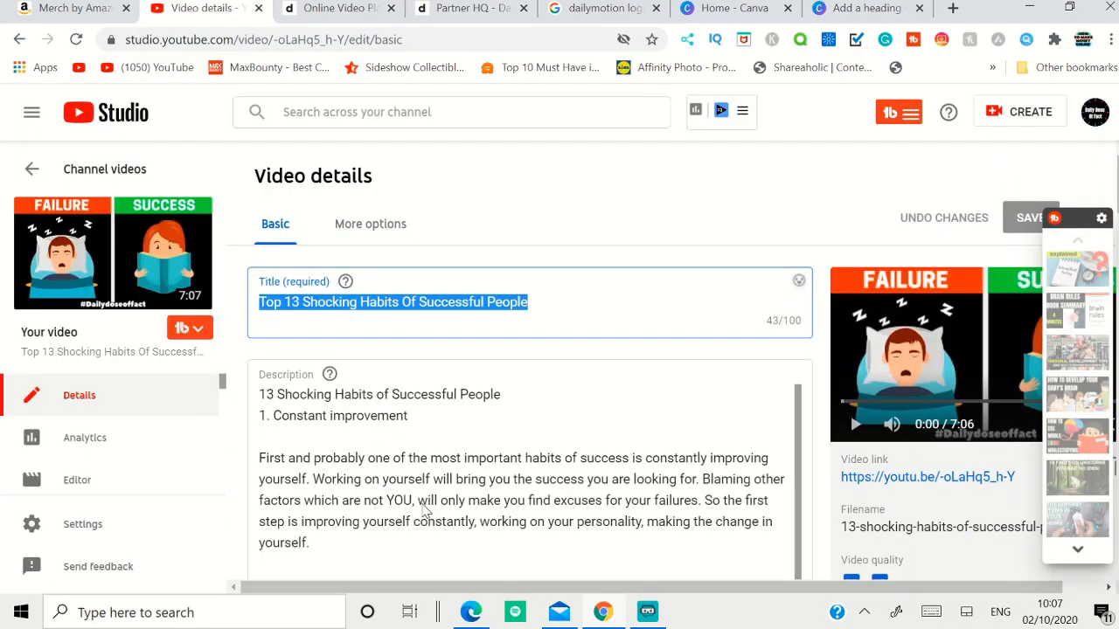
left_click(472, 8)
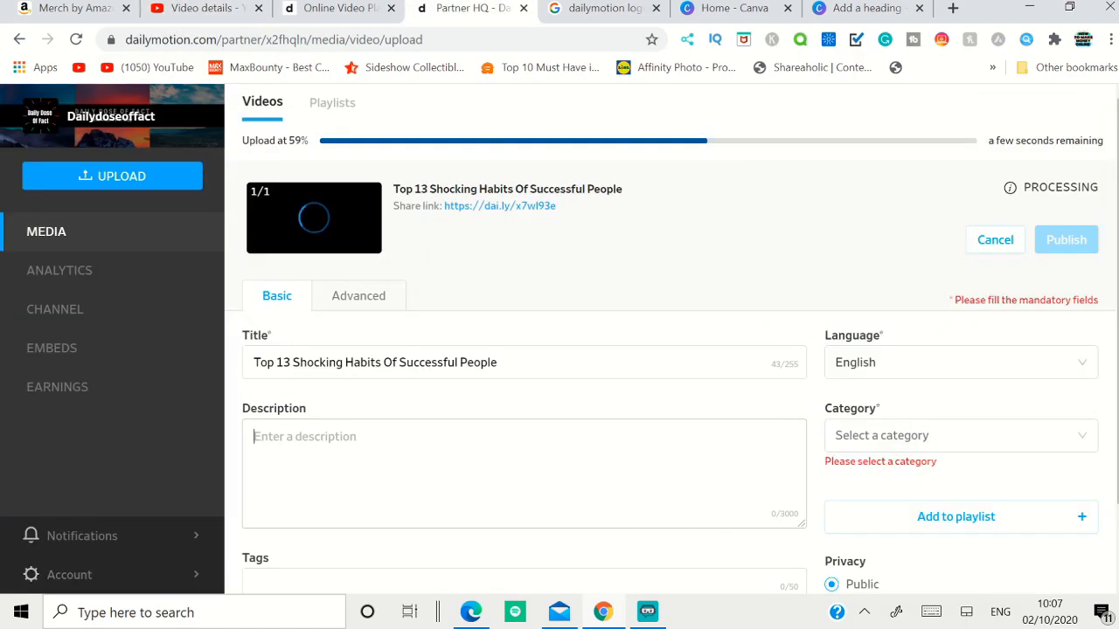
key("ctrl+v")
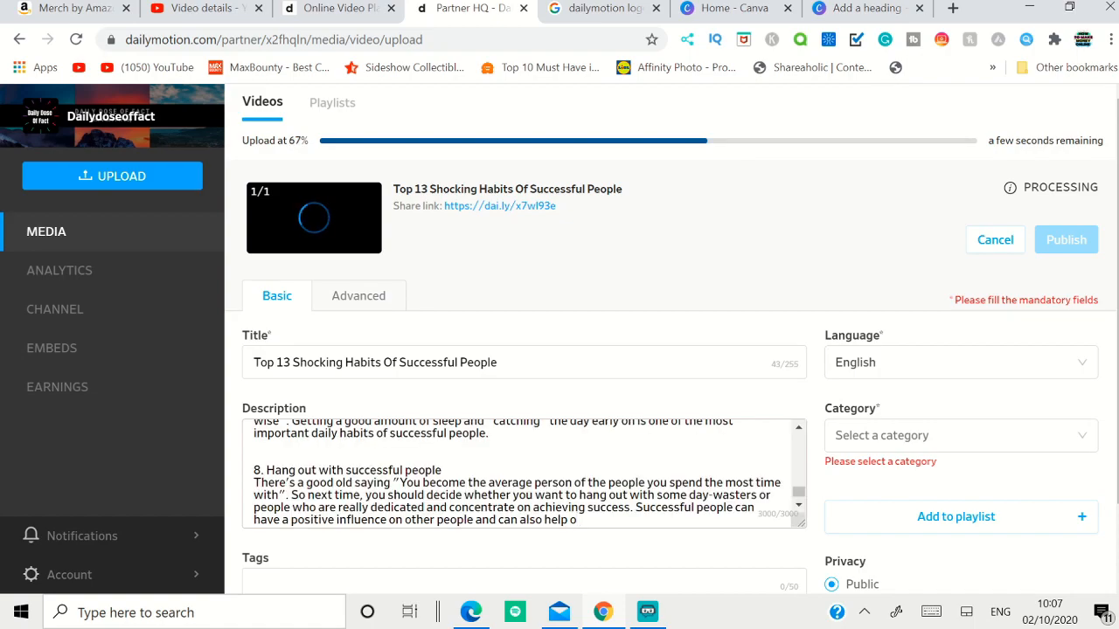
Step: Try to copy all the video's tags from YouTube Studio into the Dailymotion upload's tags
left_click(175, 9)
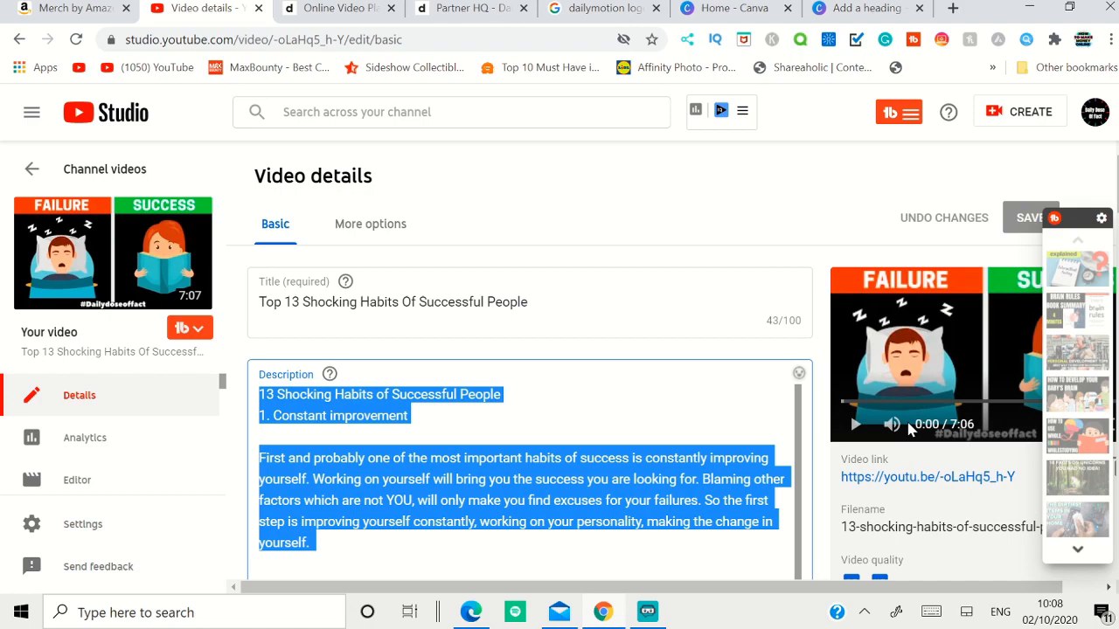
scroll(707, 397, "down", 10)
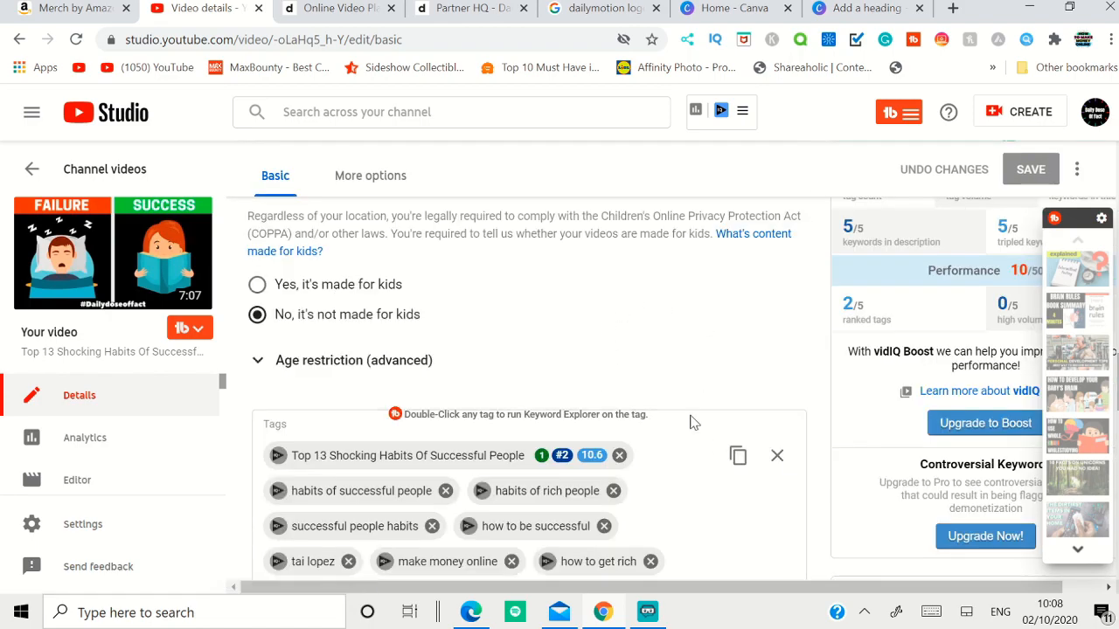
left_click(737, 456)
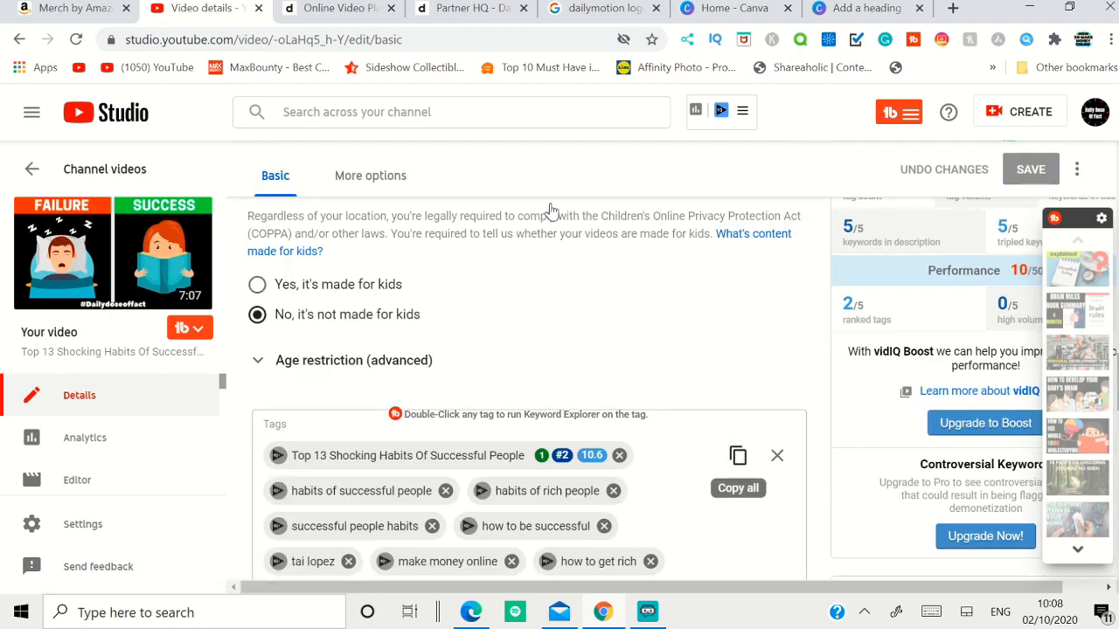
left_click(437, 8)
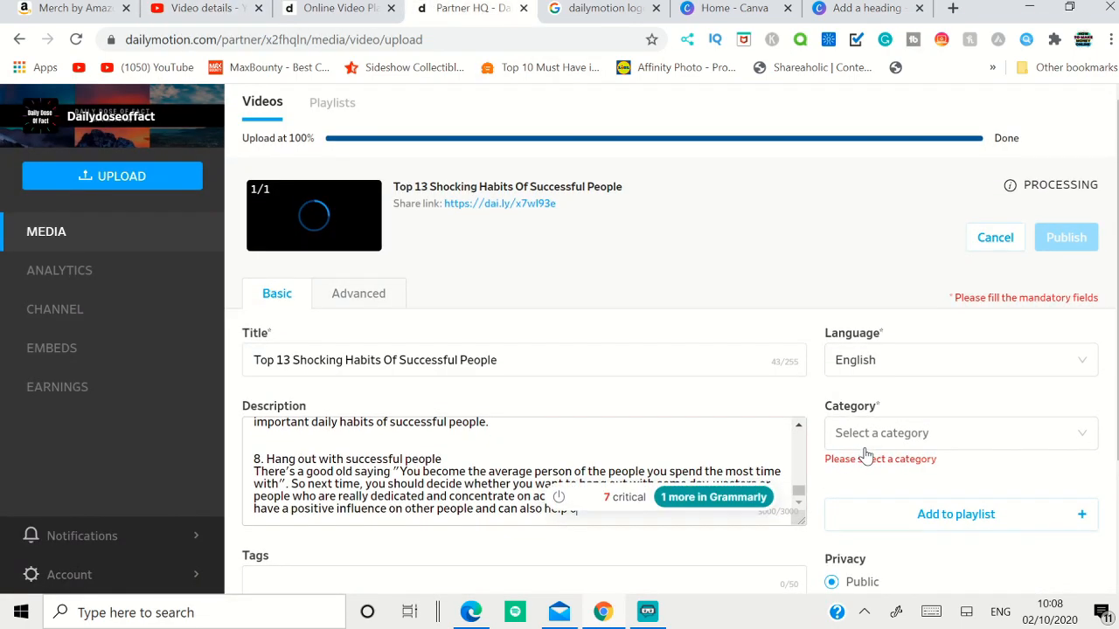
scroll(864, 451, "down", 2)
left_click(591, 416)
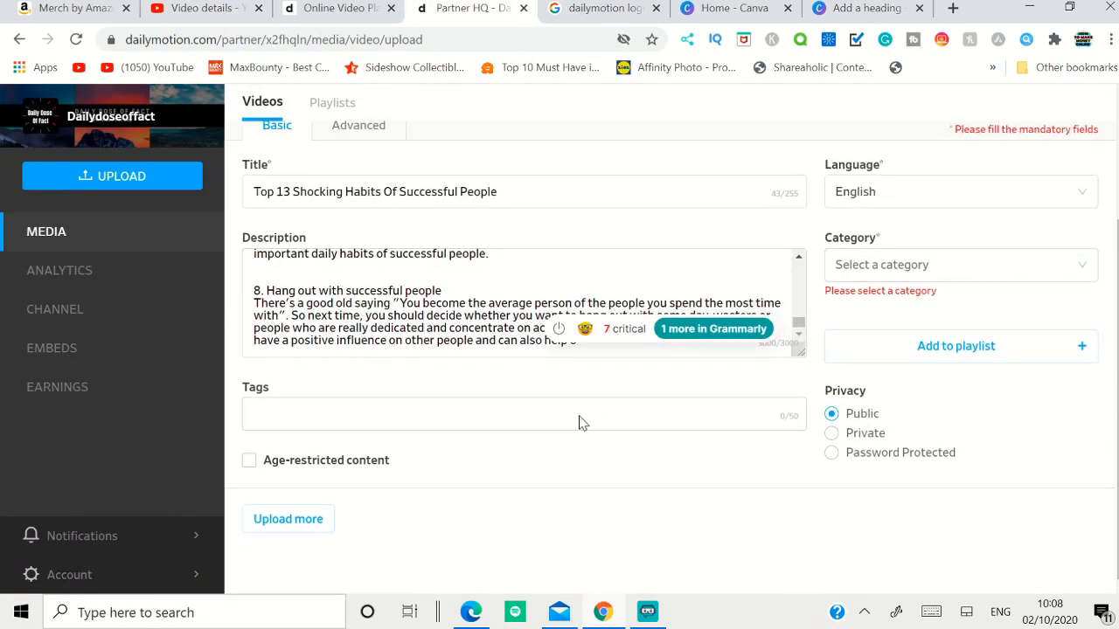
type("attribute.to/cc/594696")
key("Return")
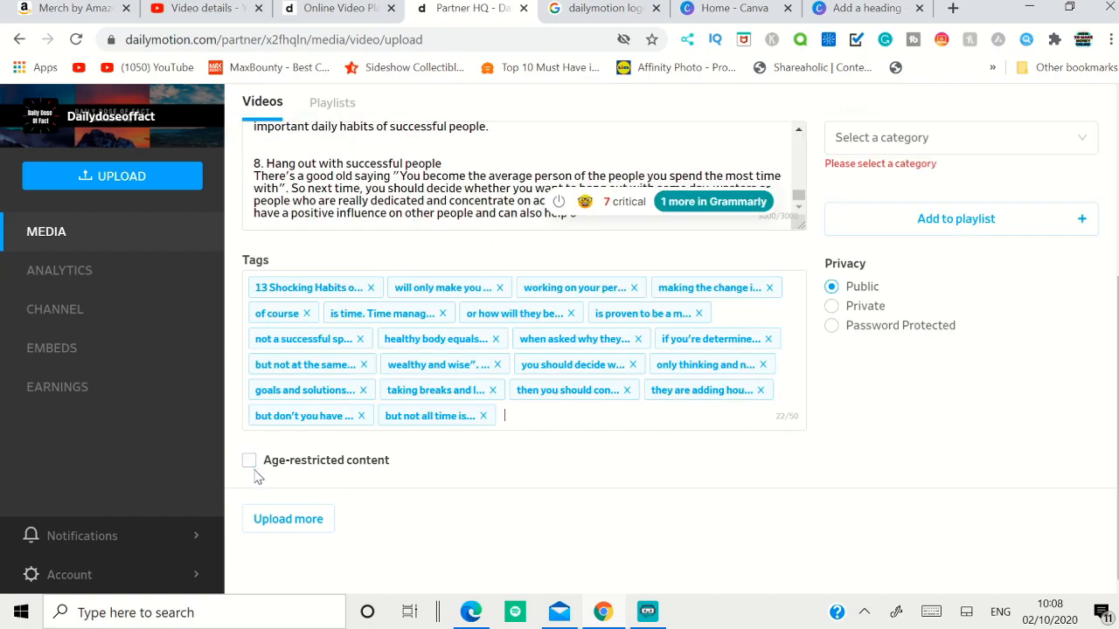
Step: Set the uploaded video's category to Education
scroll(620, 480, "up", 3)
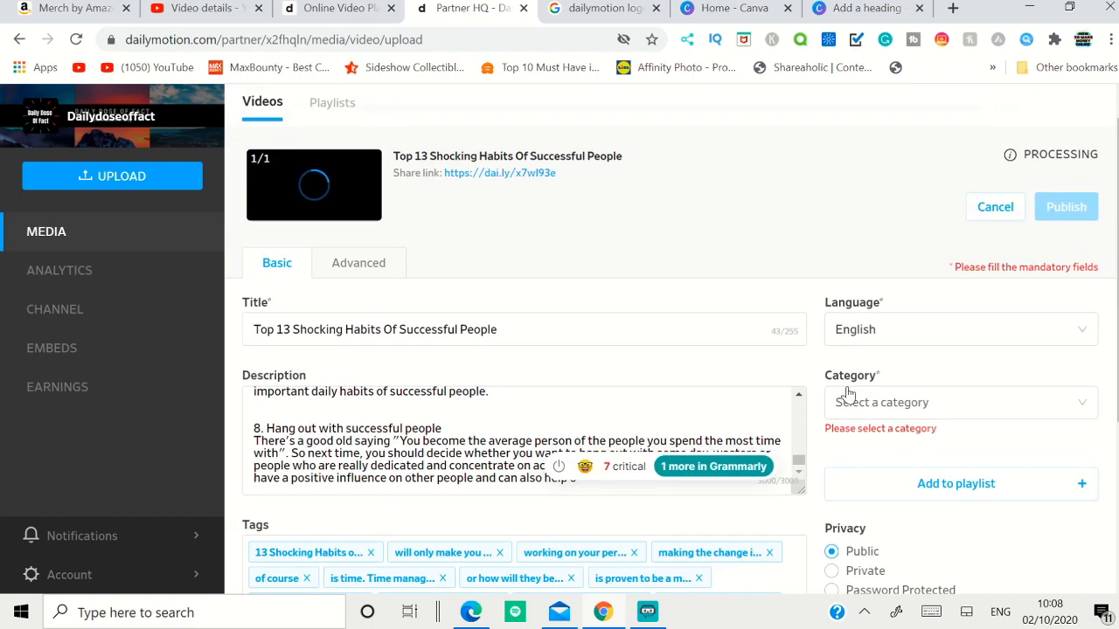
left_click(914, 404)
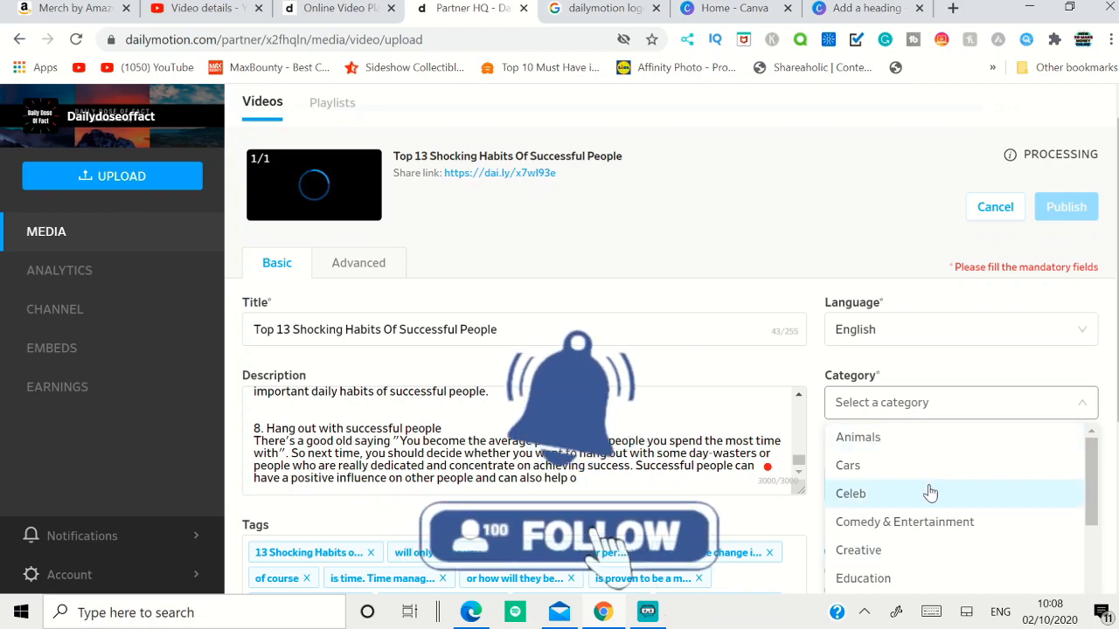
scroll(970, 477, "down", 1)
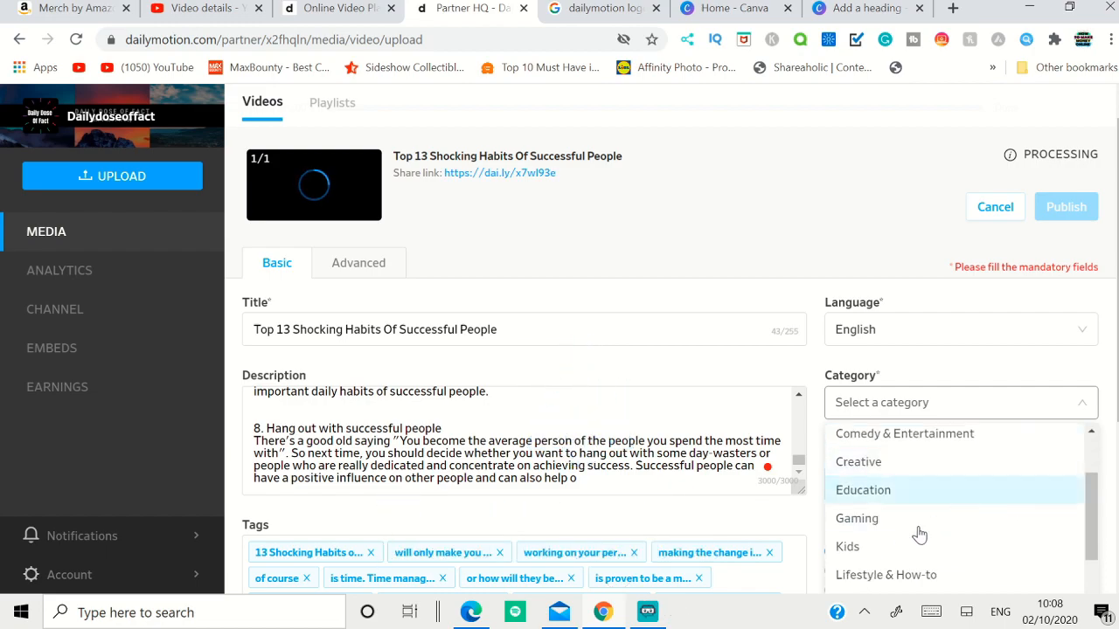
left_click(863, 490)
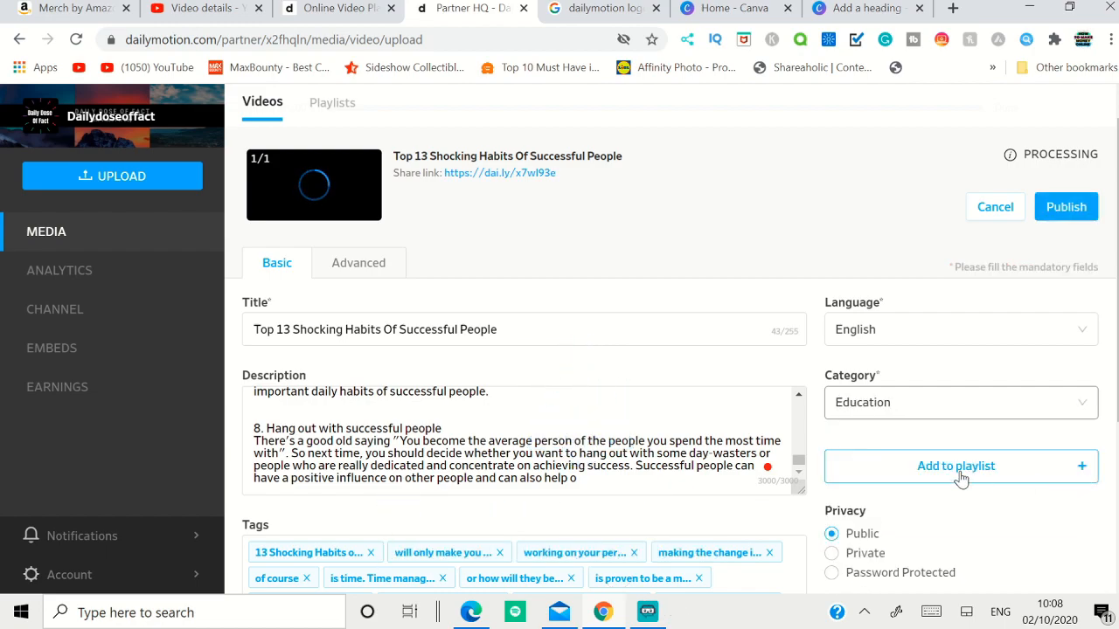
Step: View the playlists available for the video and close the list without choosing one
left_click(960, 479)
scroll(966, 463, "down", 2)
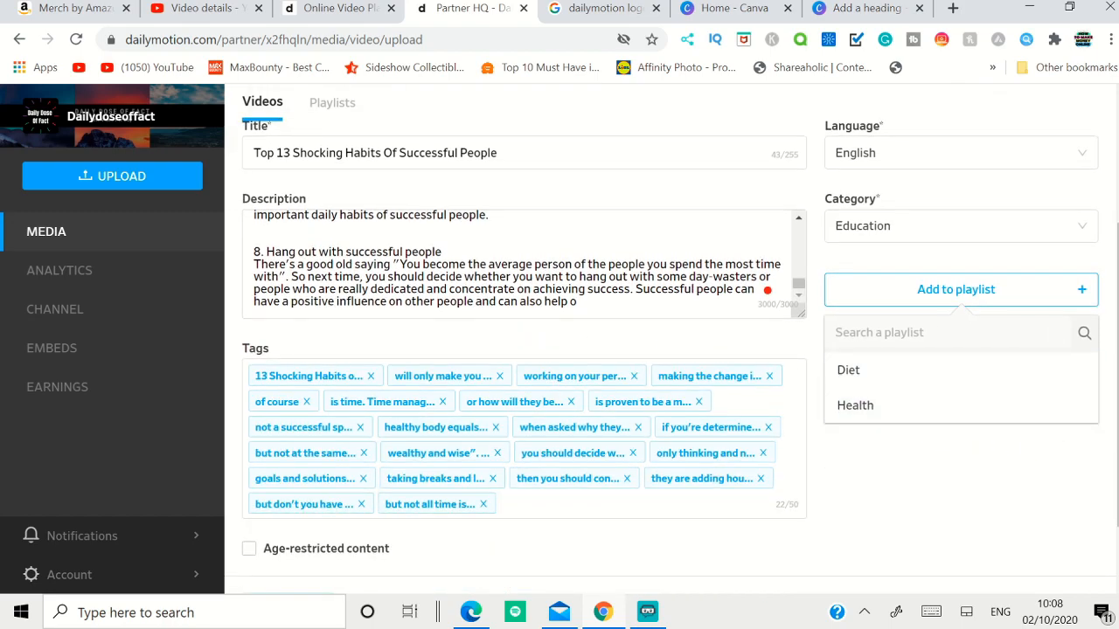
left_click(948, 470)
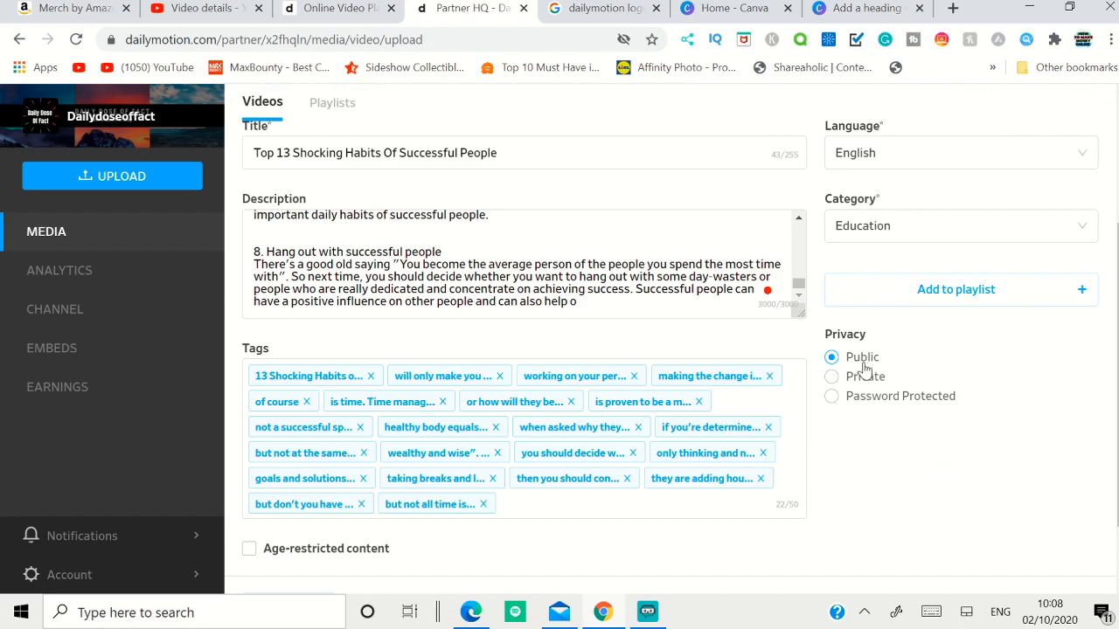
Step: Review the video's advanced settings, trying the "Only allow in" geoblocking option, restoring None and checking the Monetization option
scroll(866, 370, "up", 2)
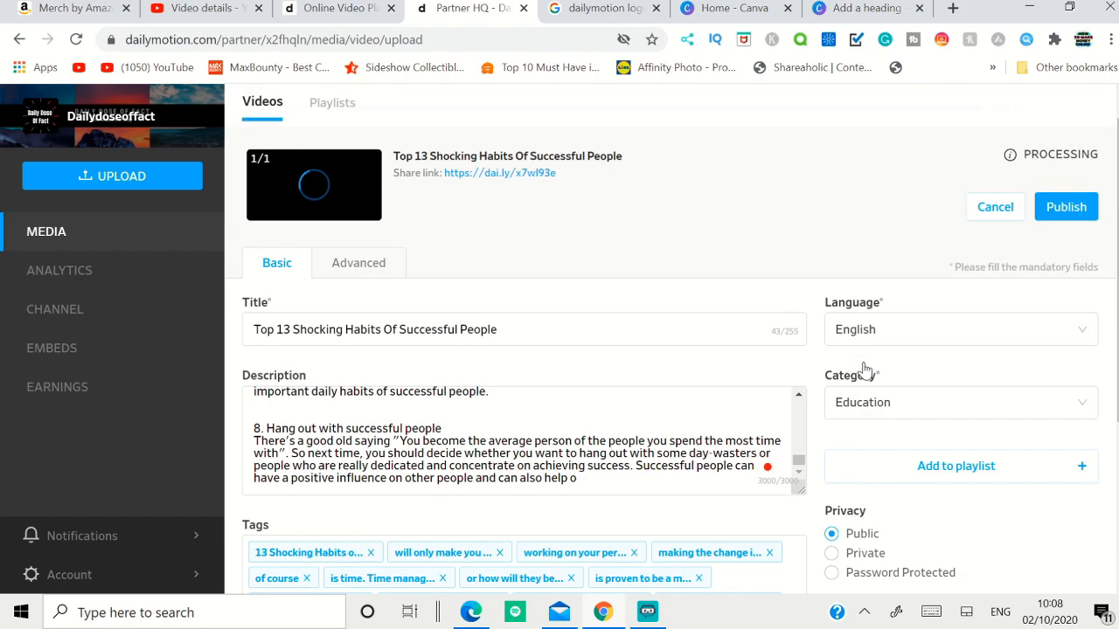
left_click(377, 273)
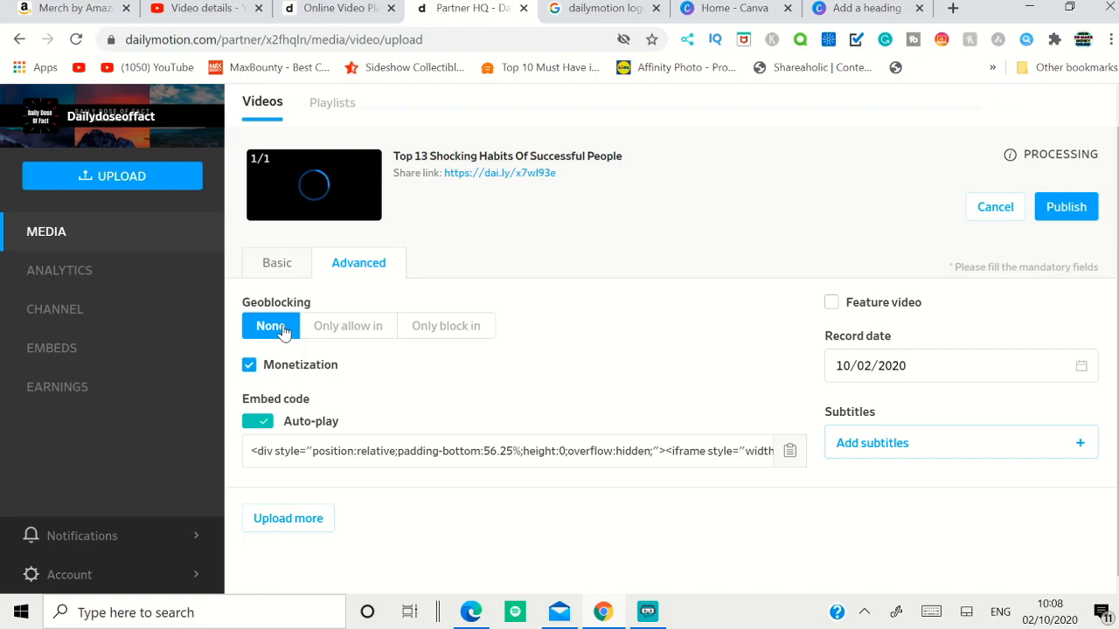
left_click(327, 325)
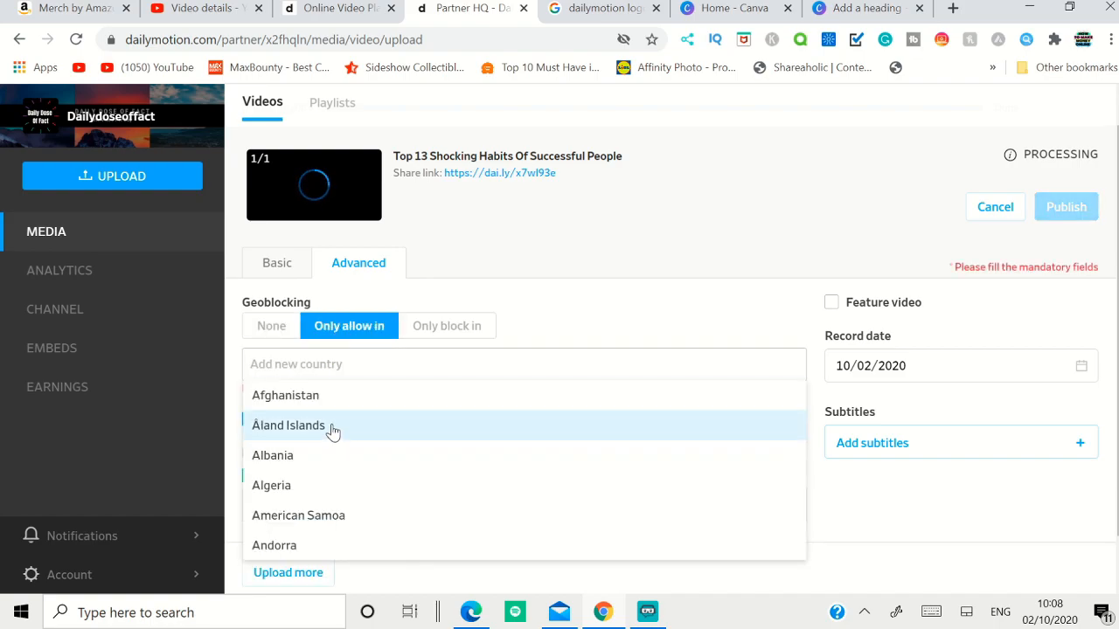
left_click(271, 332)
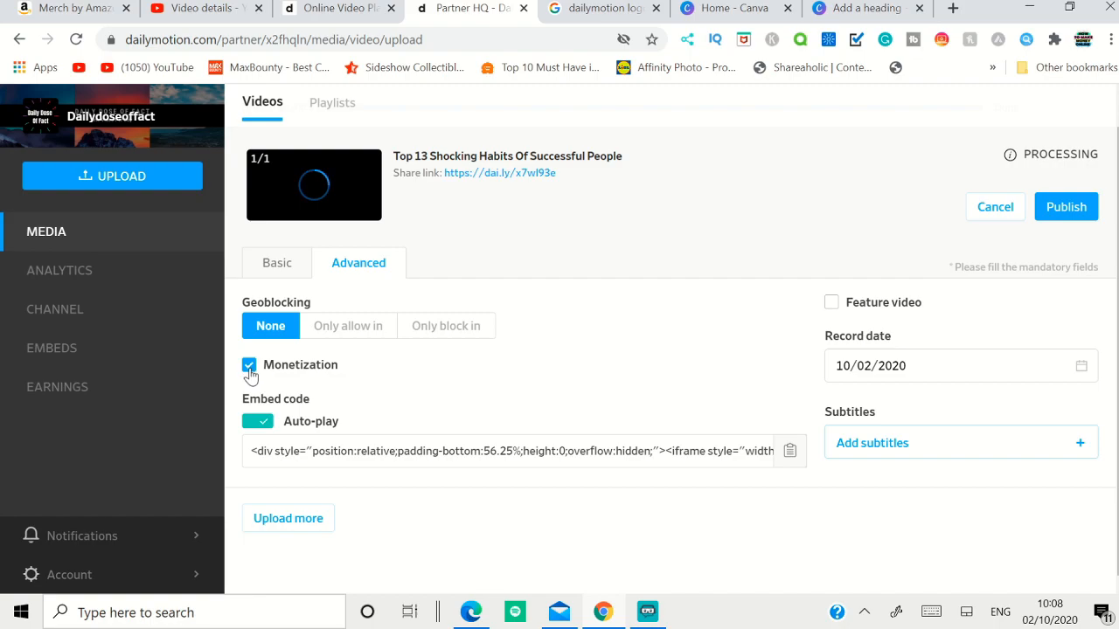
left_click(249, 366)
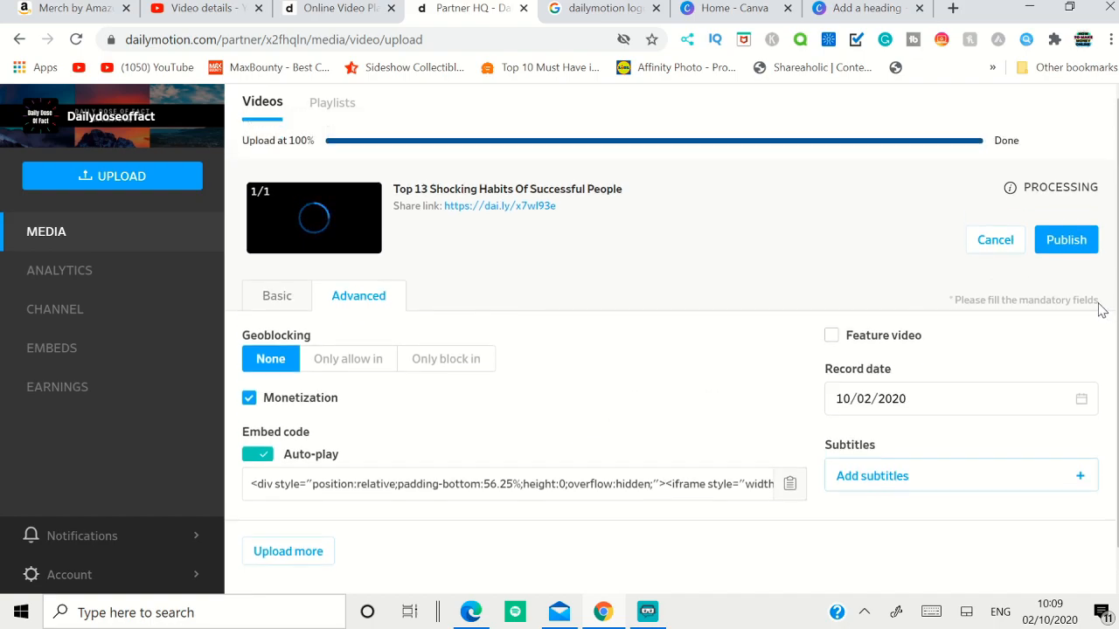
Step: Publish the video and look through the channel's list of videos in the media section
left_click(1078, 246)
left_click(47, 238)
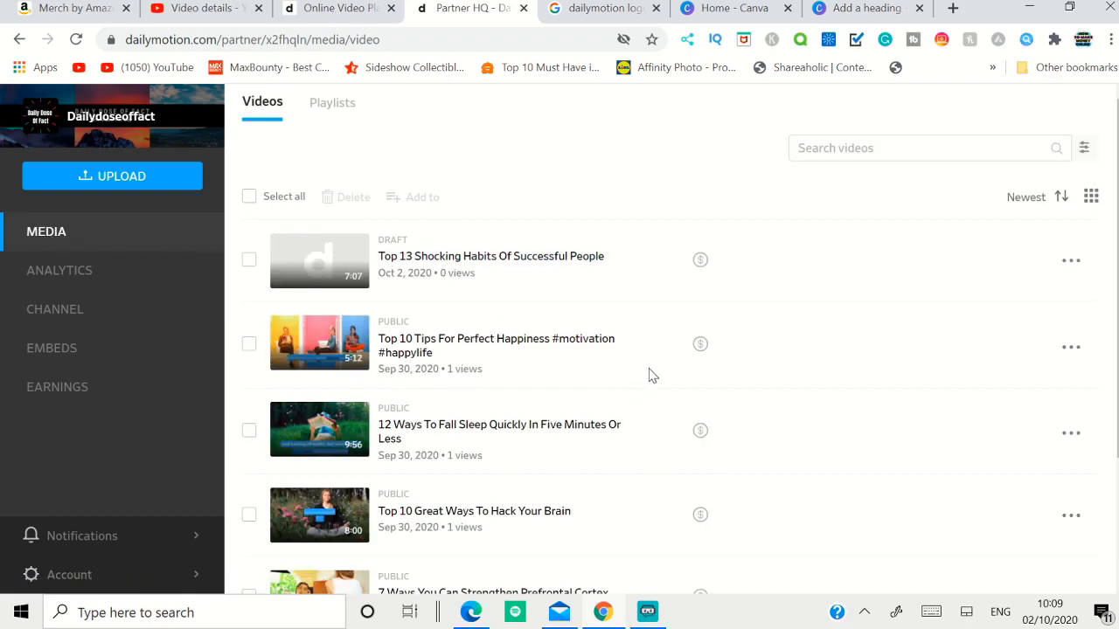
scroll(428, 429, "down", 2)
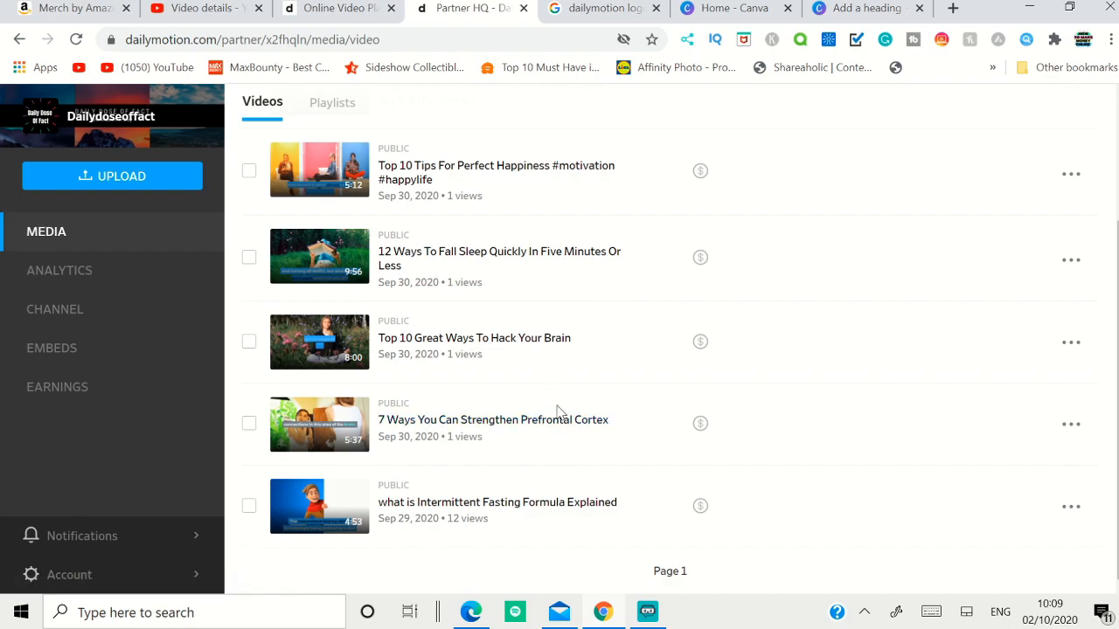
scroll(524, 384, "up", 2)
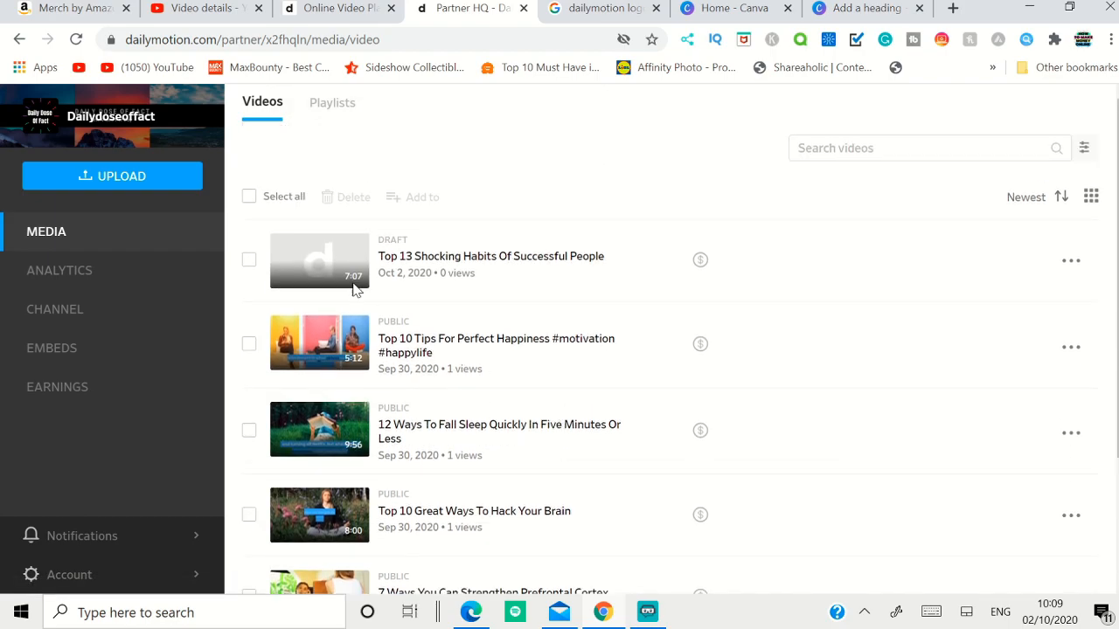
Step: Create a new playlist titled "motivation" with no description
left_click(333, 110)
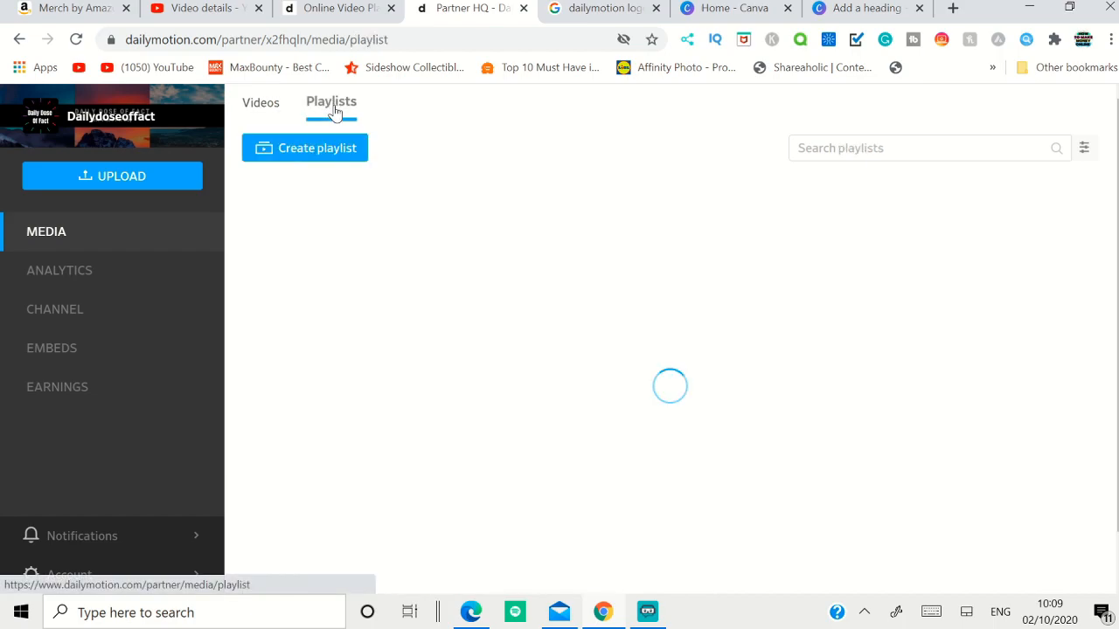
left_click(320, 154)
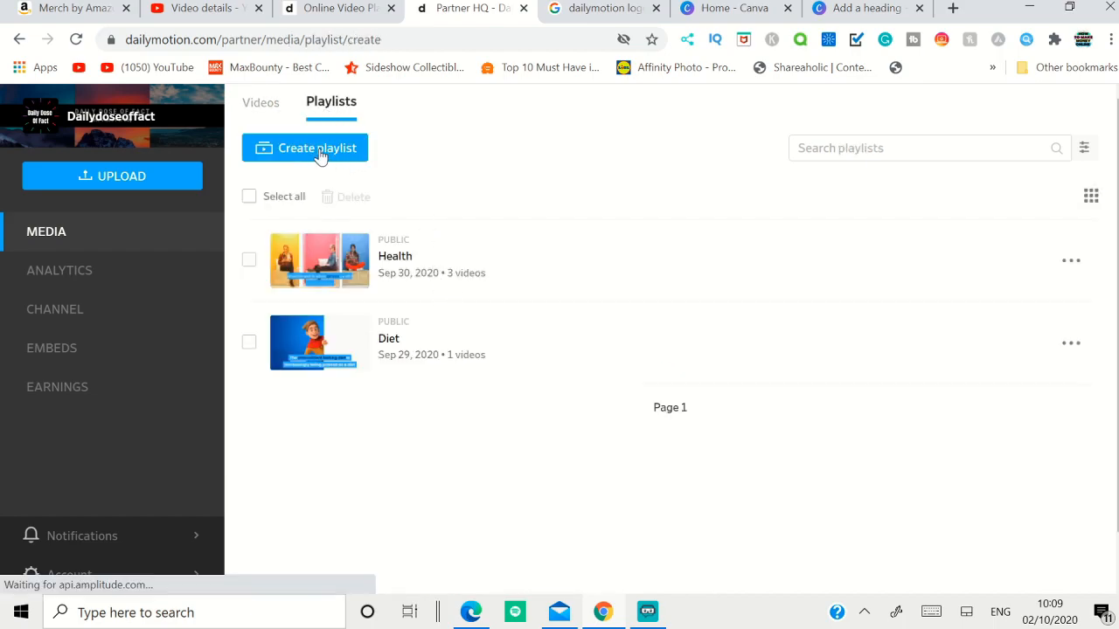
left_click(331, 259)
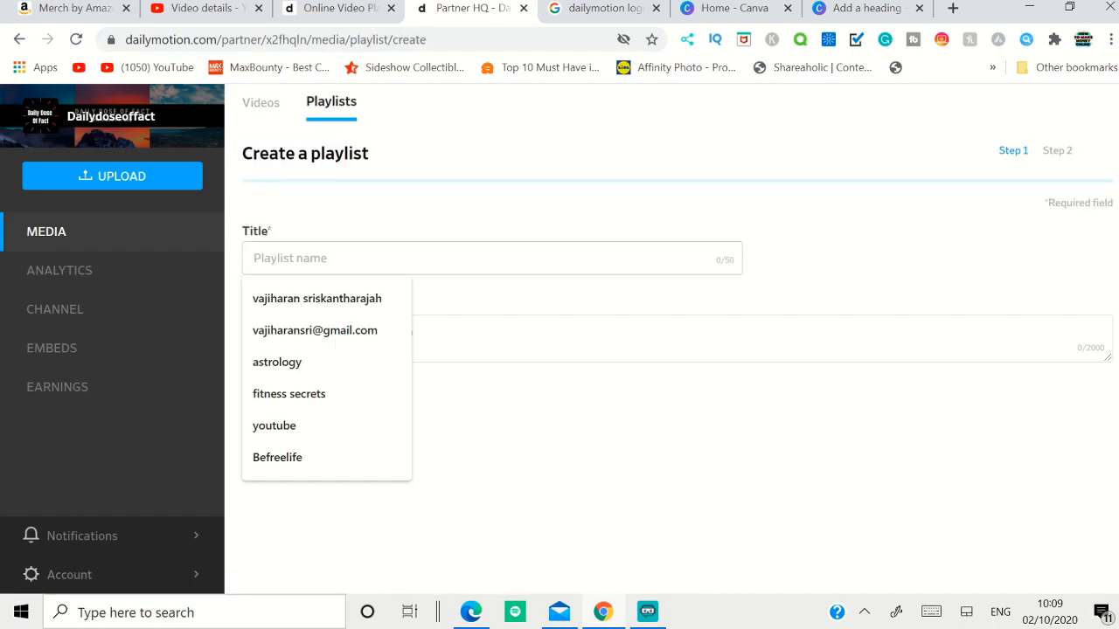
type("motivation")
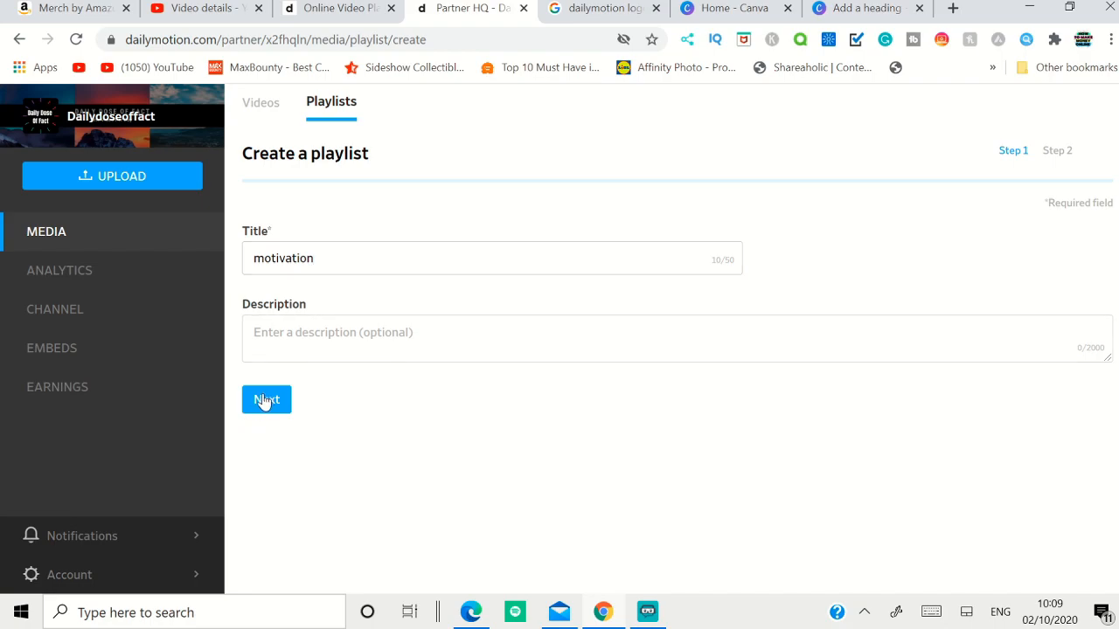
left_click(266, 399)
left_click(269, 426)
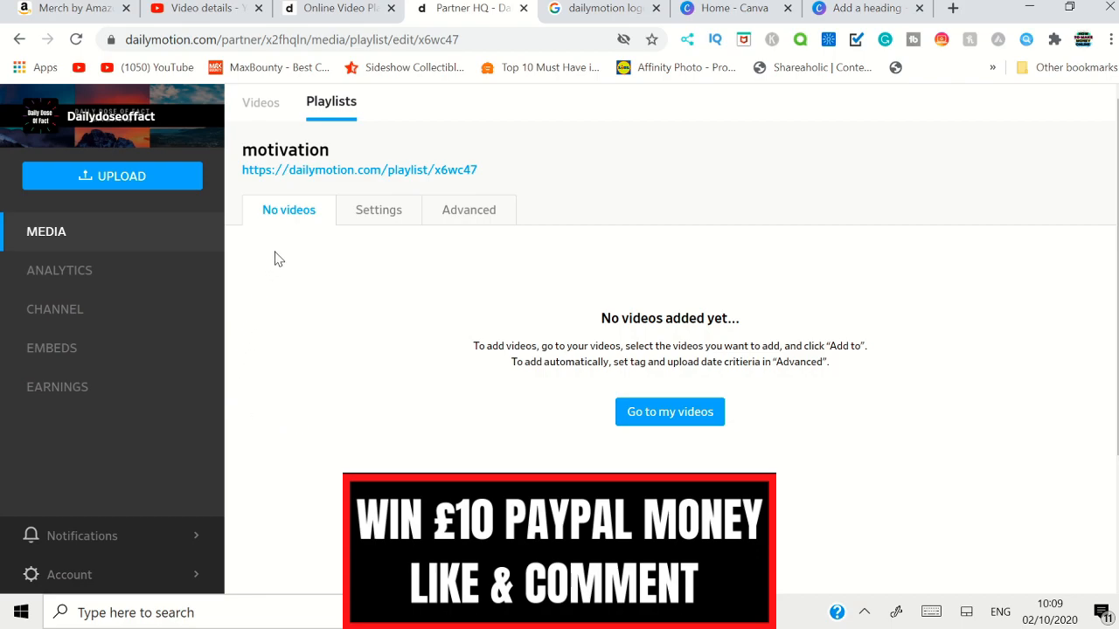
Step: Open the draft video "Top 13 Shocking Habits Of Successful People" for editing and add it to the motivation playlist
left_click(254, 103)
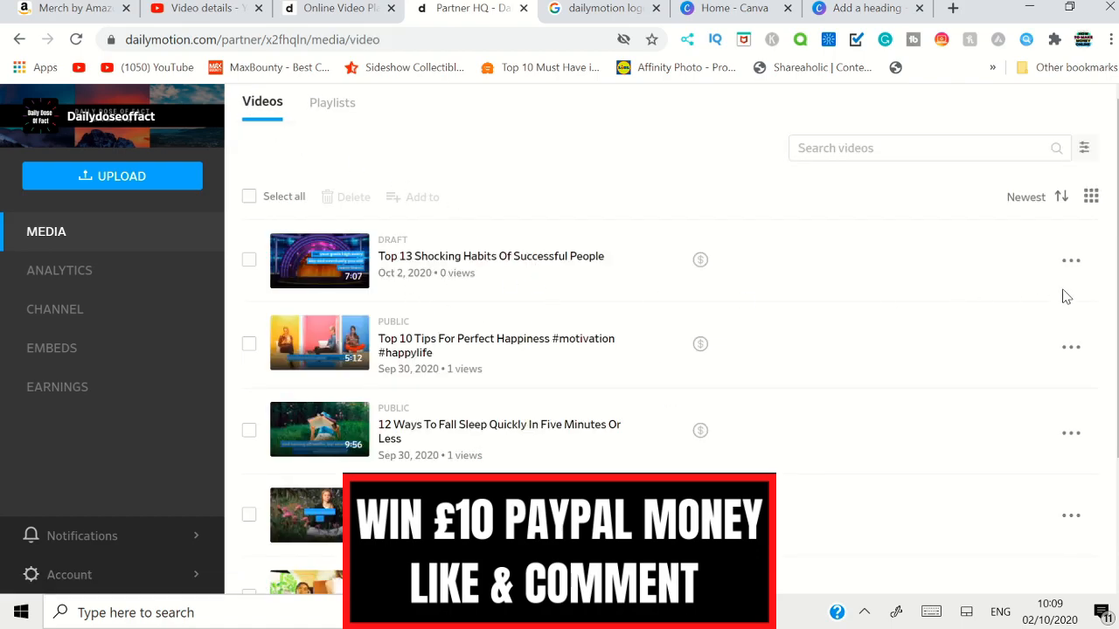
left_click(1072, 262)
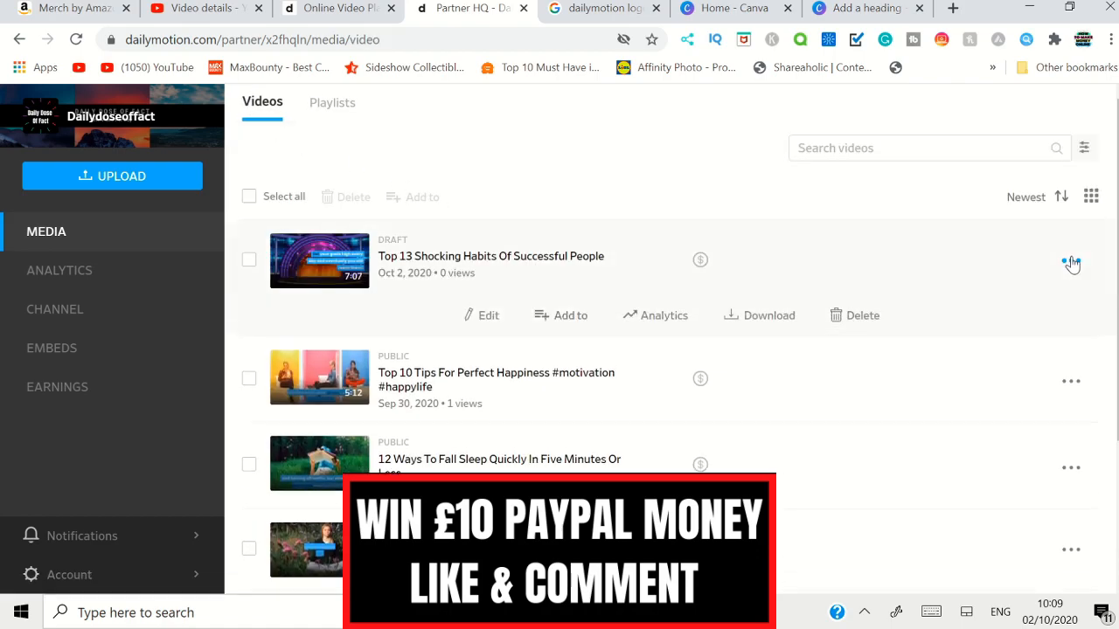
left_click(478, 318)
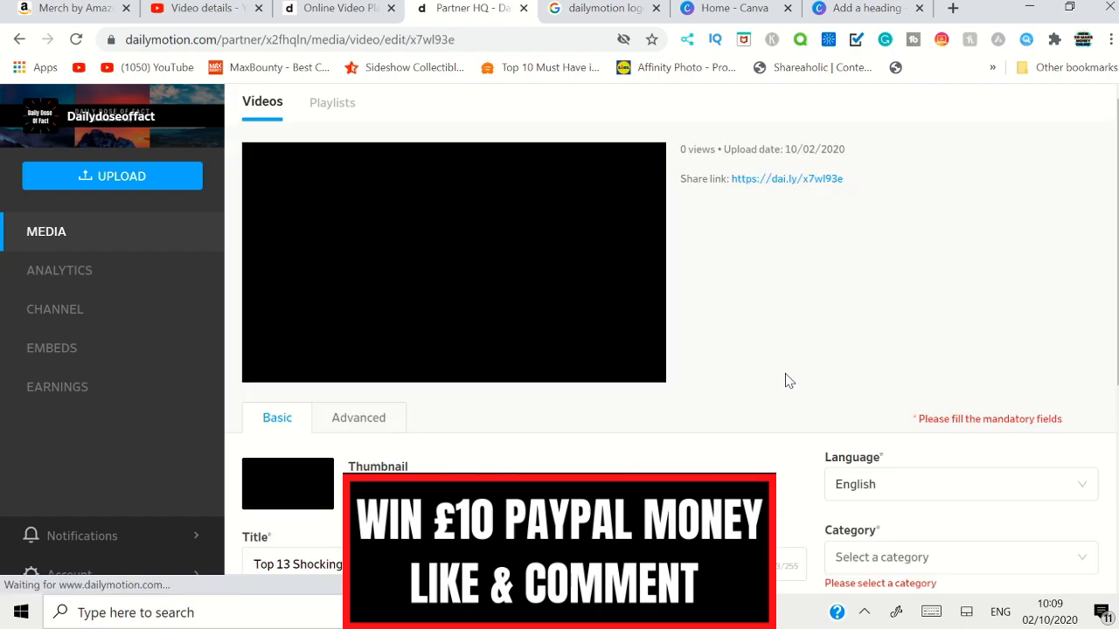
scroll(821, 402, "down", 2)
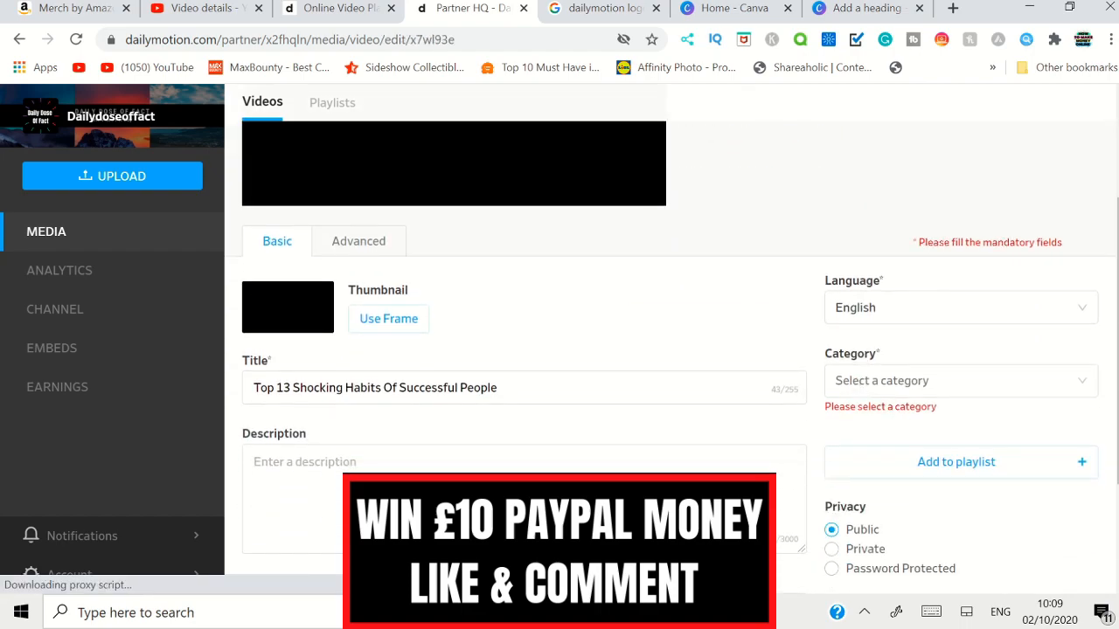
left_click(975, 472)
scroll(979, 472, "down", 1)
left_click(904, 418)
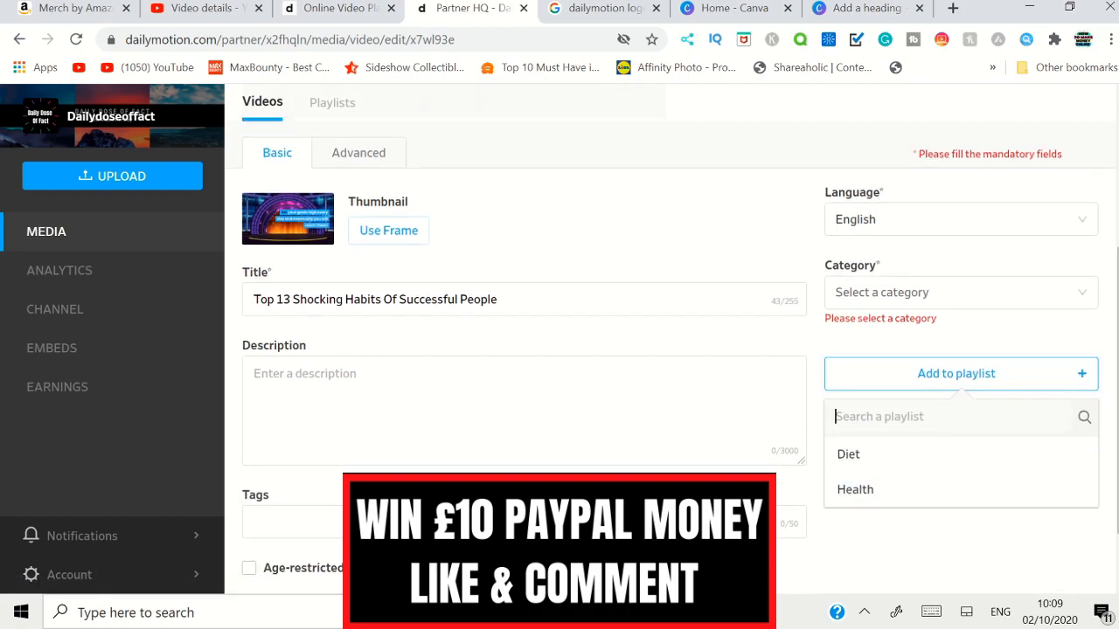
type("moti")
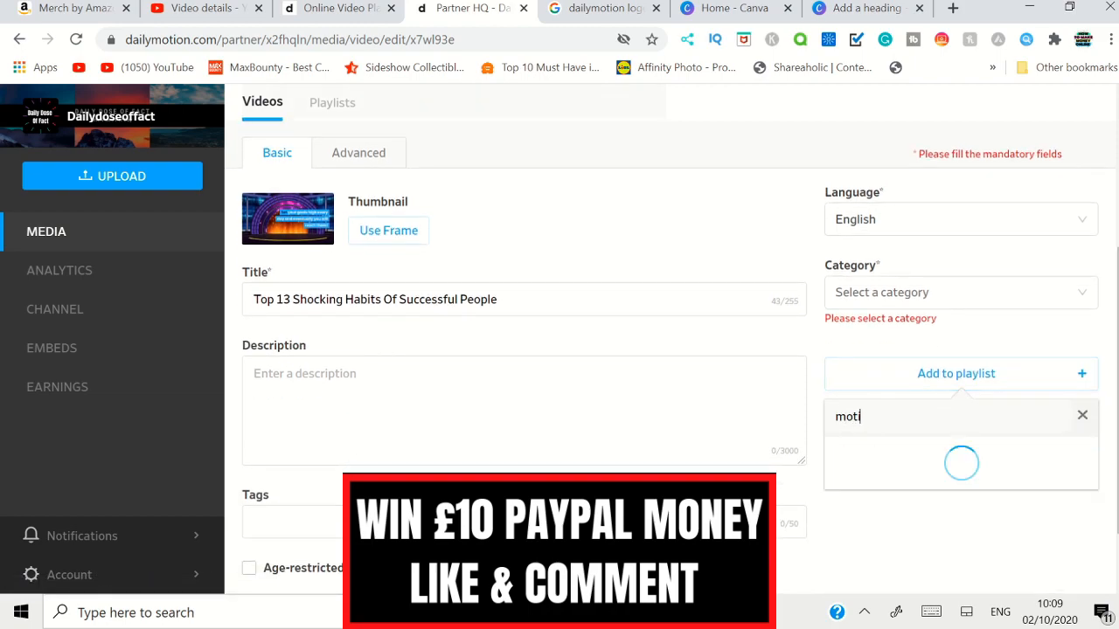
type("vation")
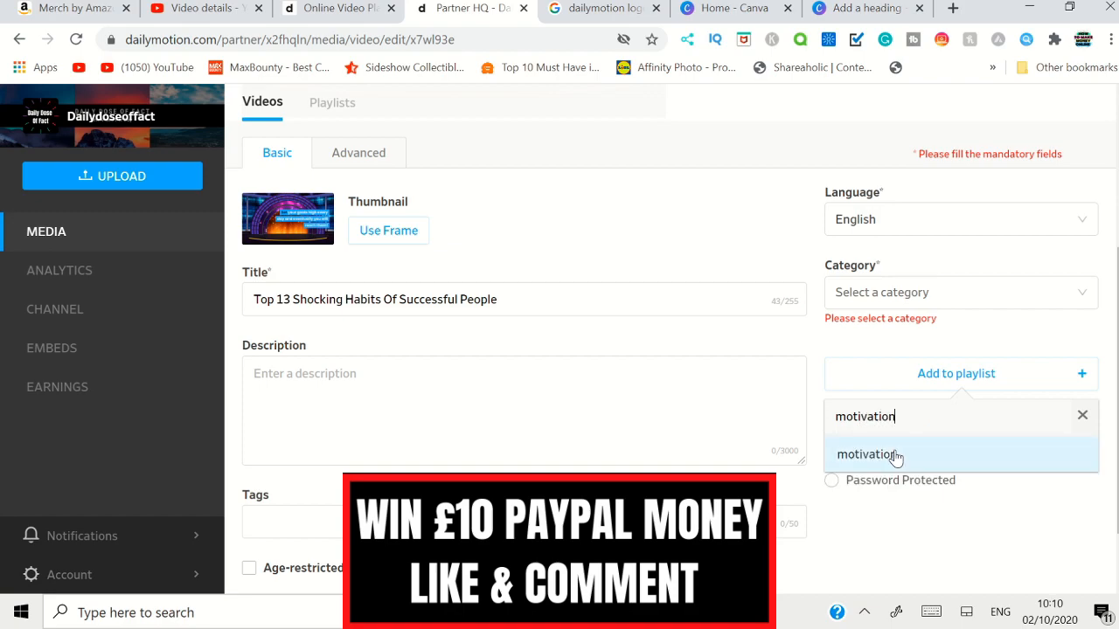
left_click(894, 455)
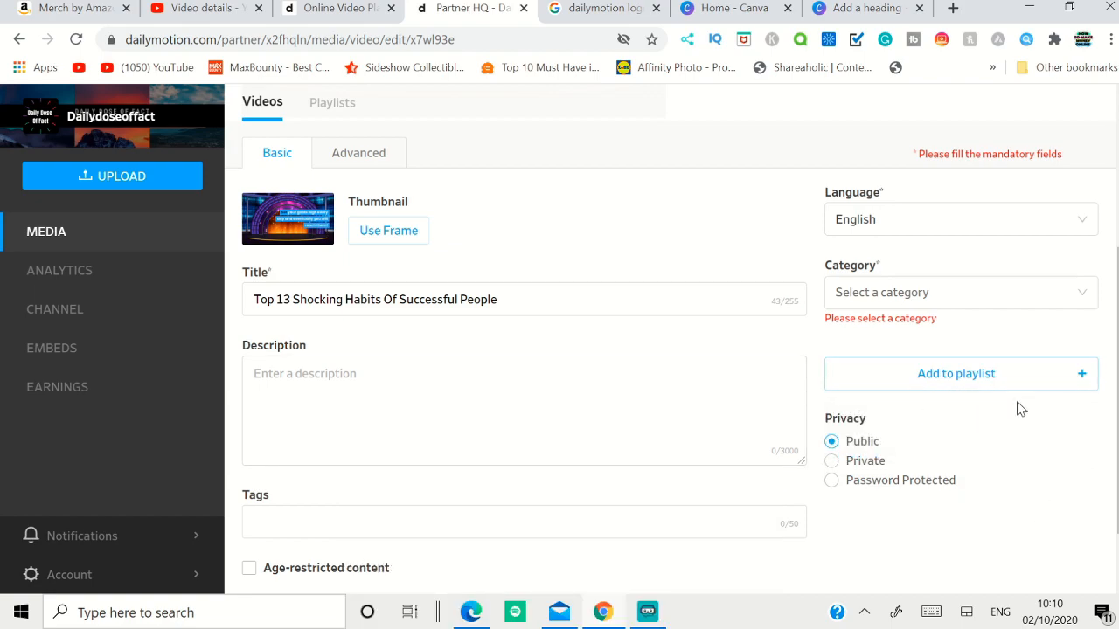
Step: Play the video preview to its opening title shot, pause it, and use that frame as the thumbnail
scroll(385, 376, "up", 3)
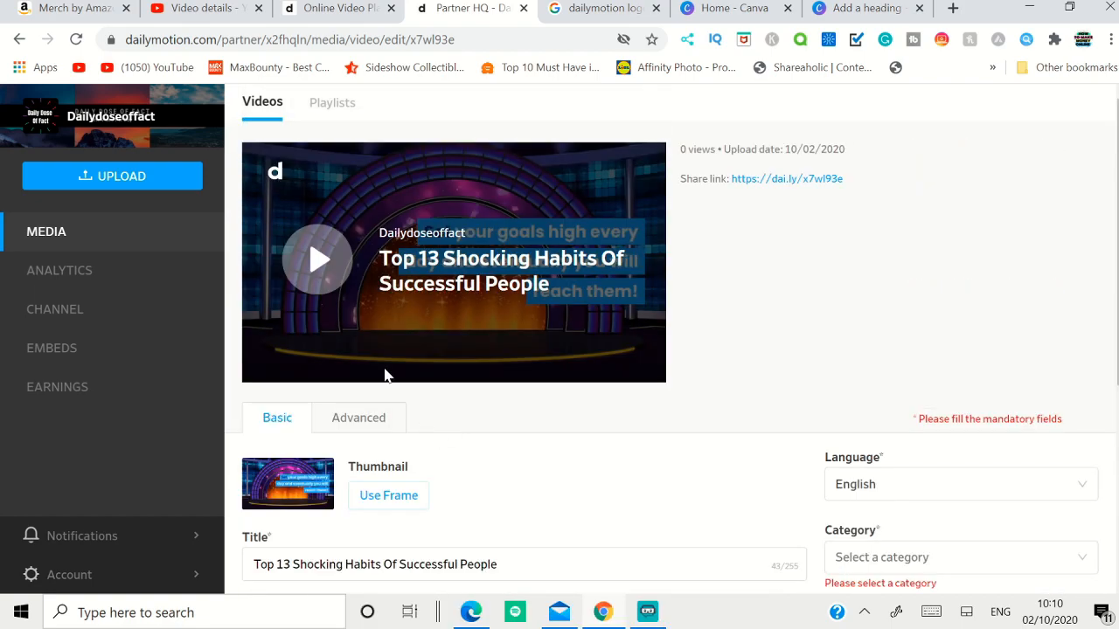
left_click(329, 261)
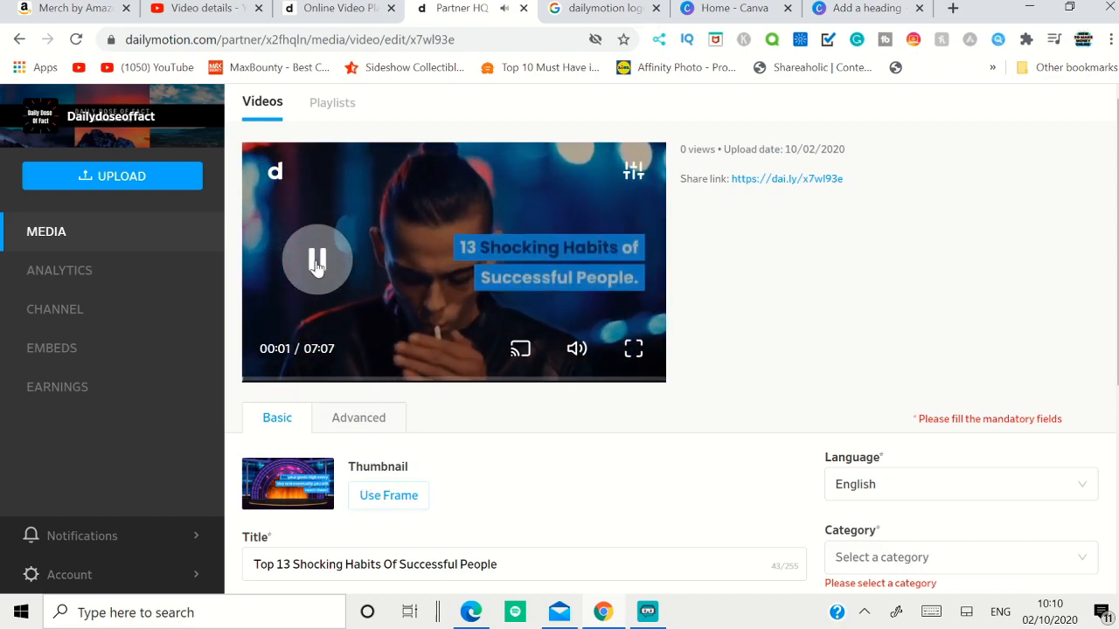
left_click(339, 301)
left_click(386, 496)
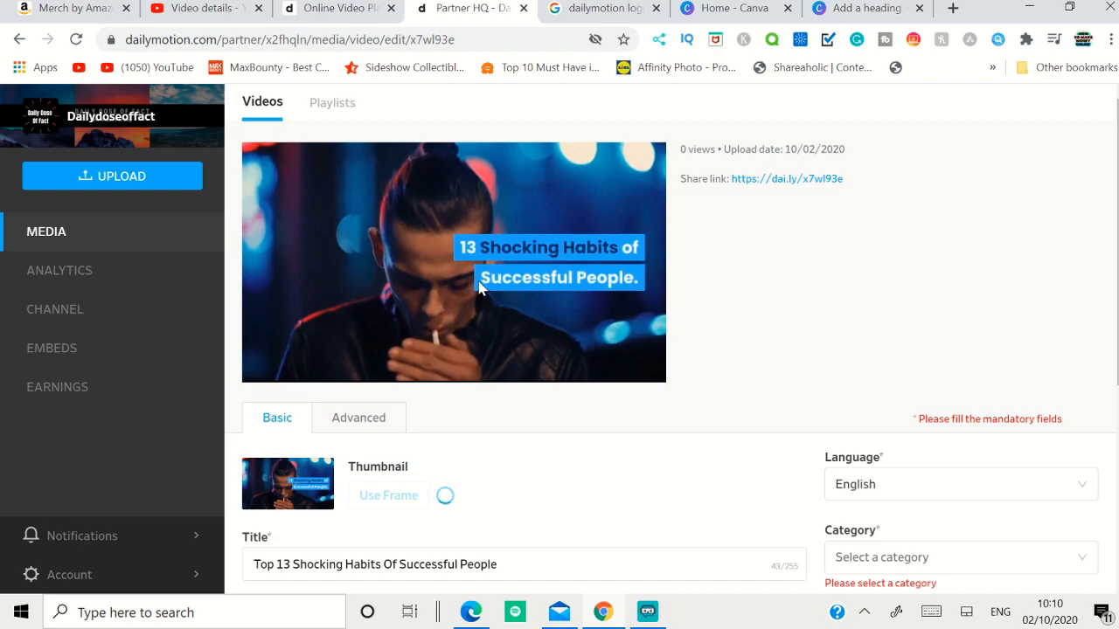
Step: Copy all of the video's tags from its YouTube Studio details and paste them into the Dailymotion video's tags
scroll(479, 288, "down", 4)
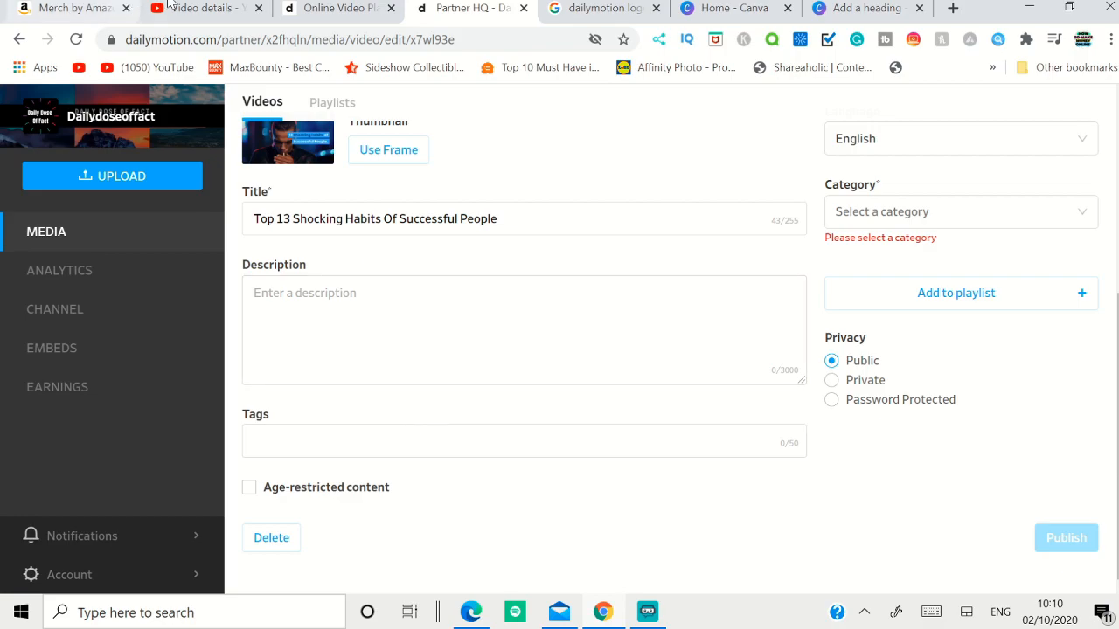
left_click(232, 10)
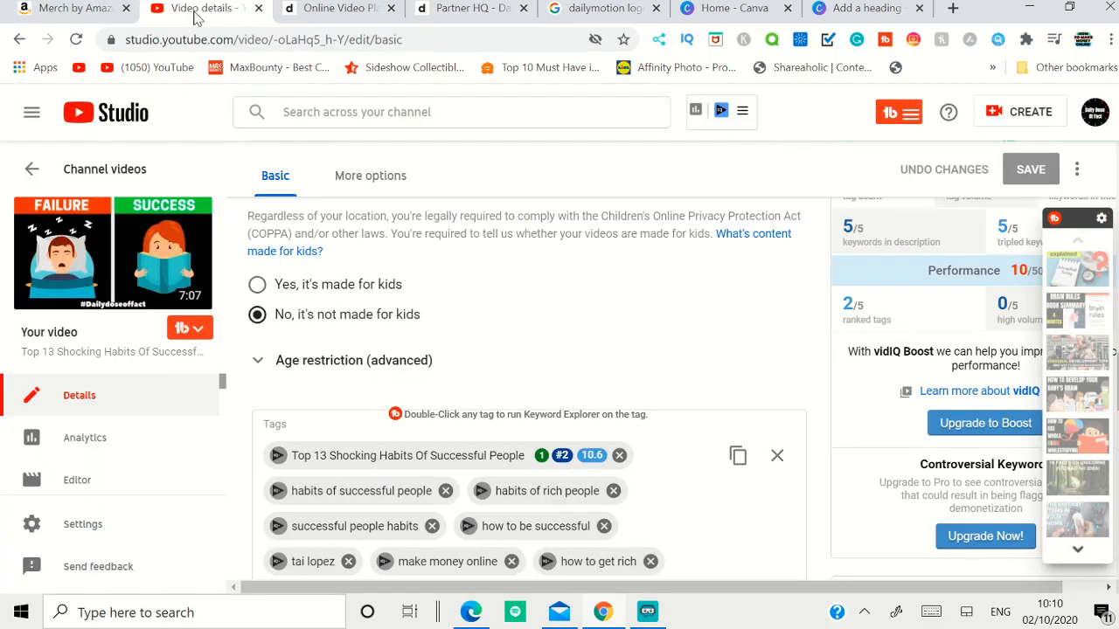
left_click(738, 457)
left_click(472, 7)
left_click(494, 442)
key("ctrl+v")
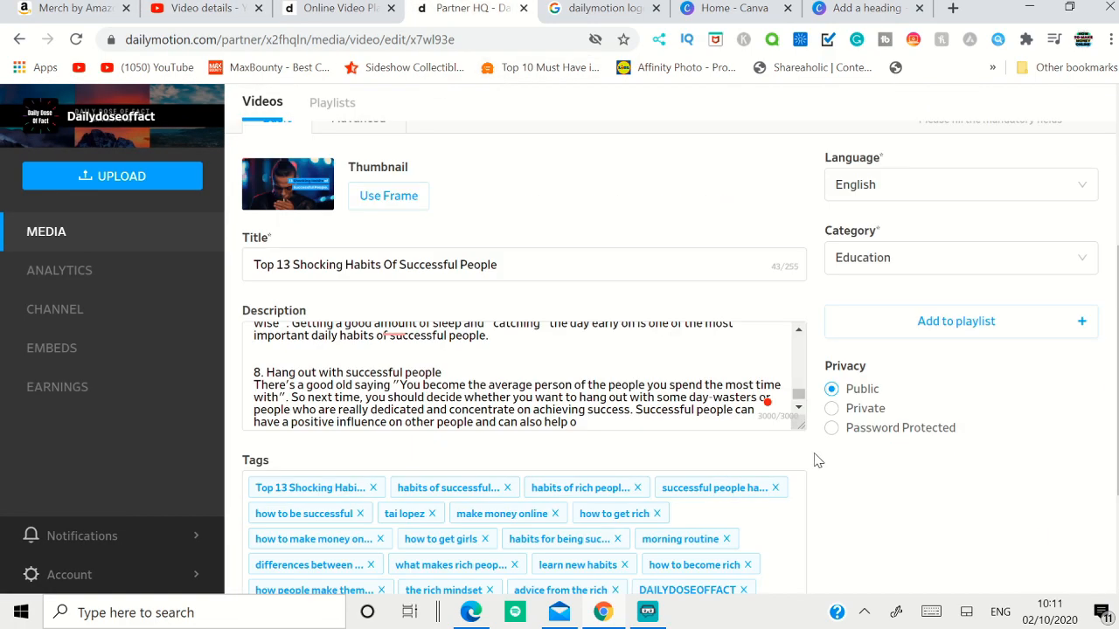
Step: Review the video's completed basic details and return to the channel's list of videos
scroll(817, 456, "up", 2)
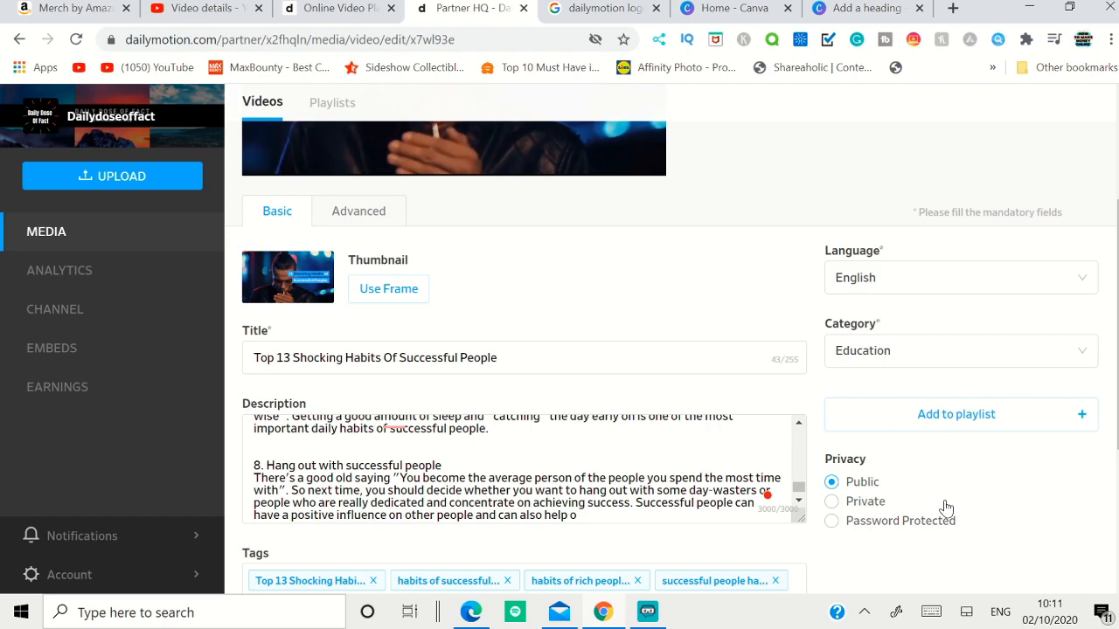
scroll(945, 507, "down", 3)
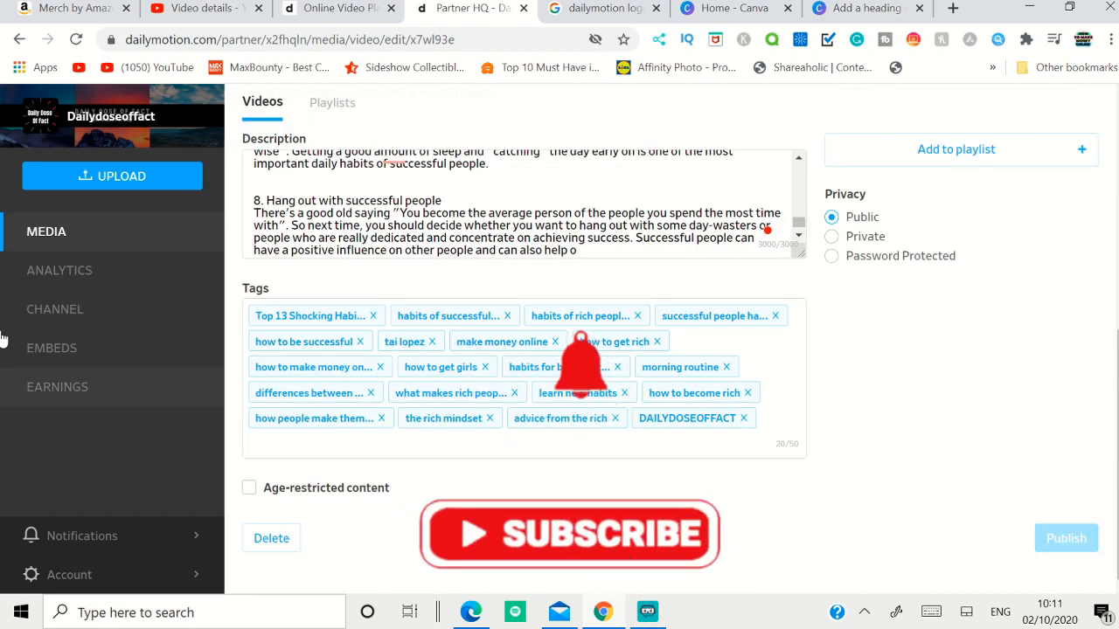
left_click(46, 234)
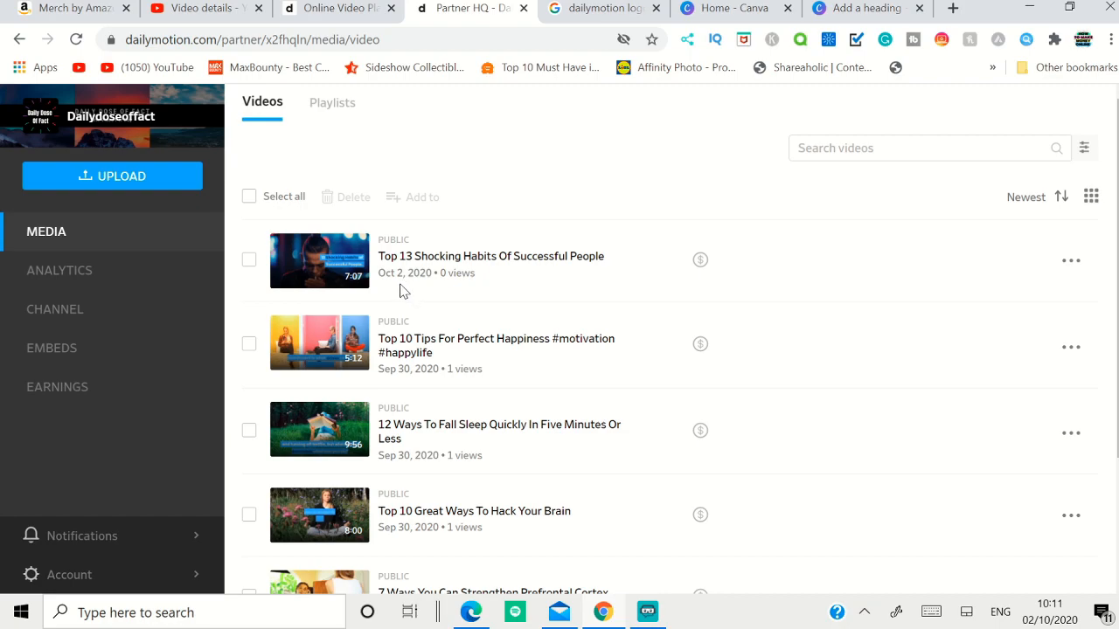
Step: View the channel's analytics overview and its date range options, keeping Last 7 days, and go back to the video list
left_click(84, 283)
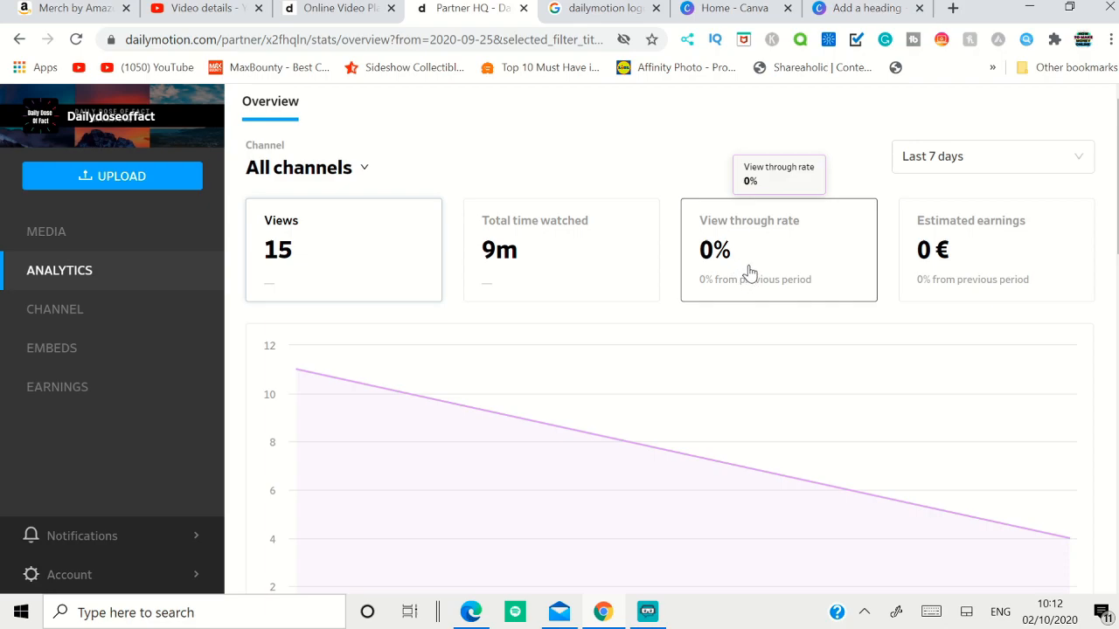
left_click(949, 156)
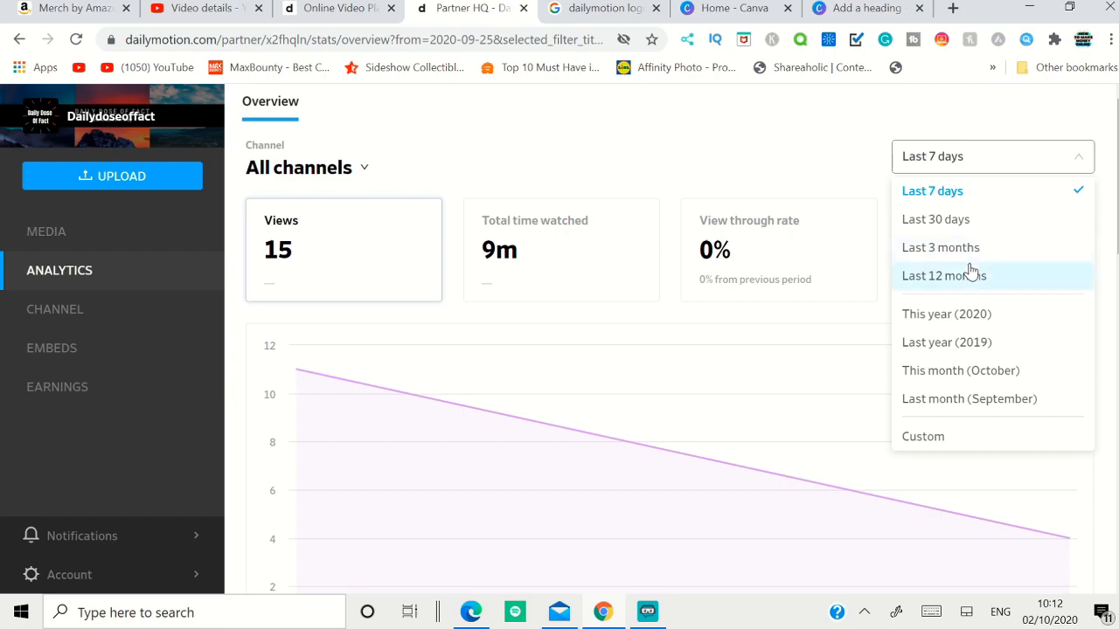
left_click(741, 141)
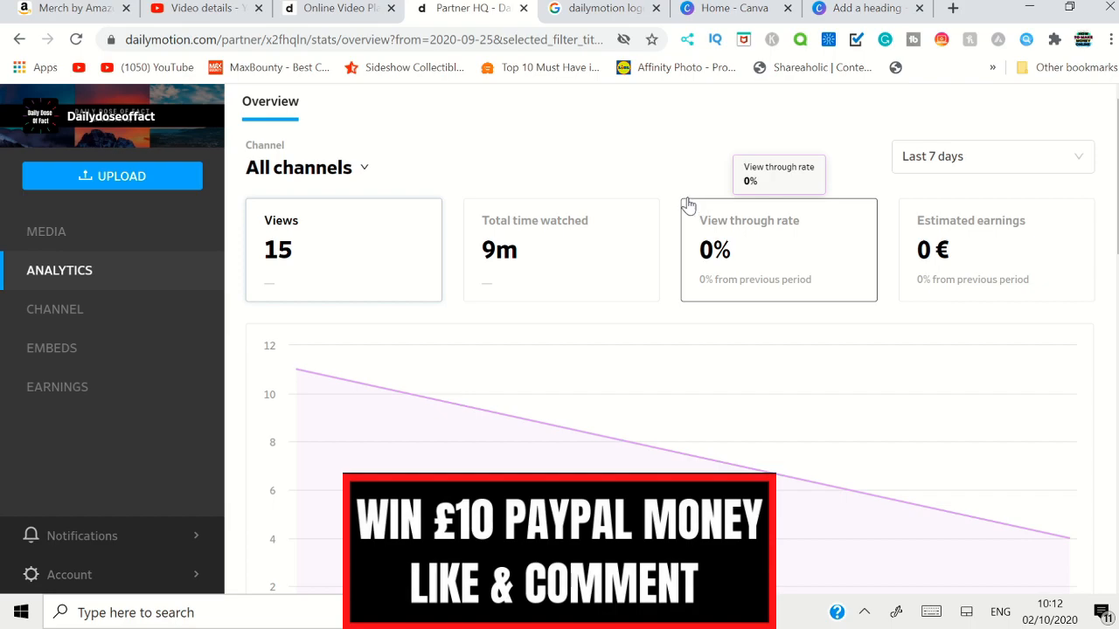
left_click(60, 243)
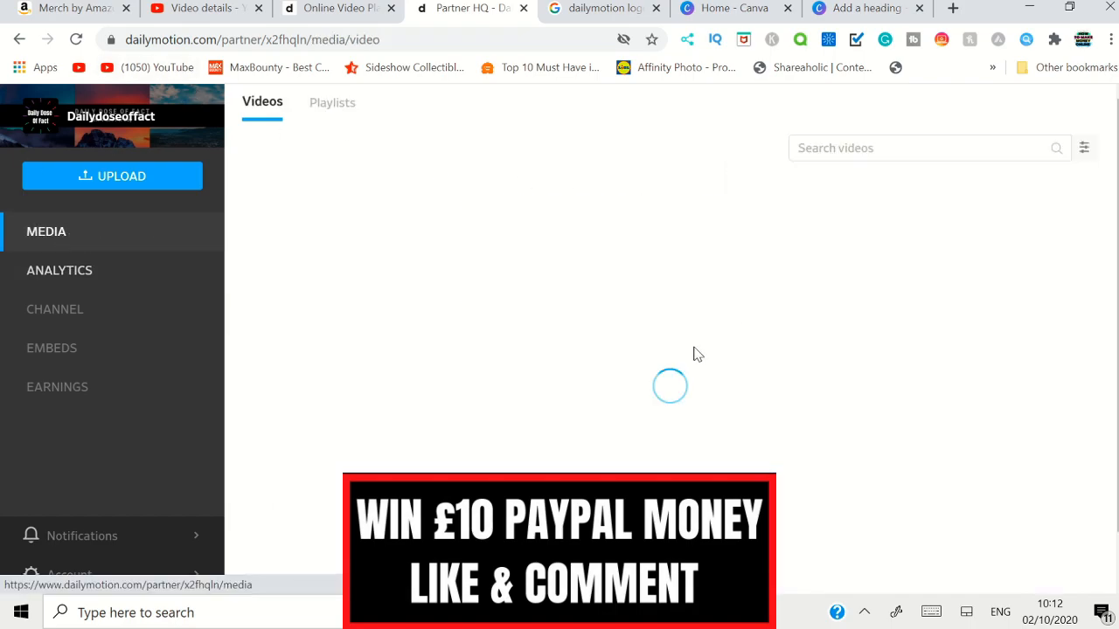
scroll(505, 305, "down", 2)
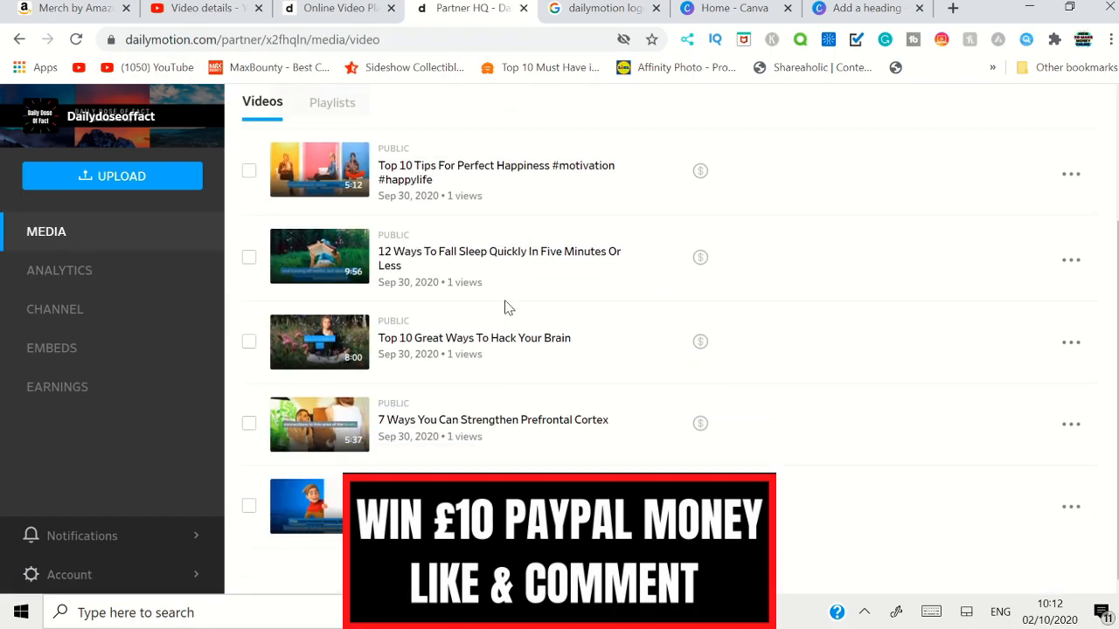